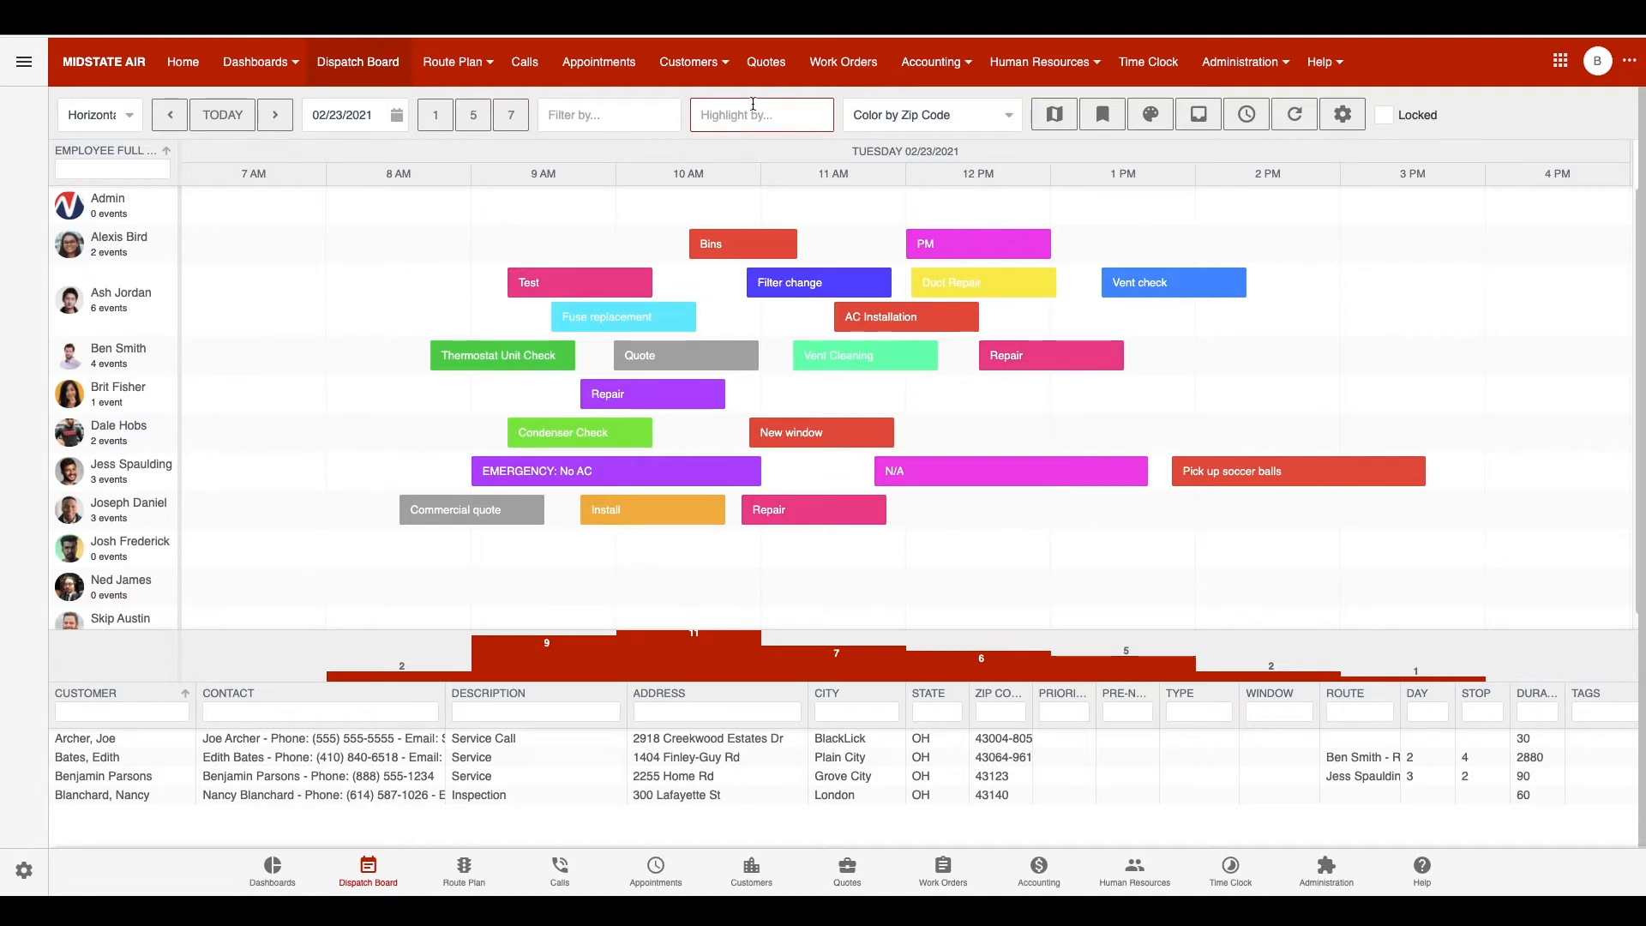
Open the customer's record from the customer list and launch that customer's portal
left_click(697, 78)
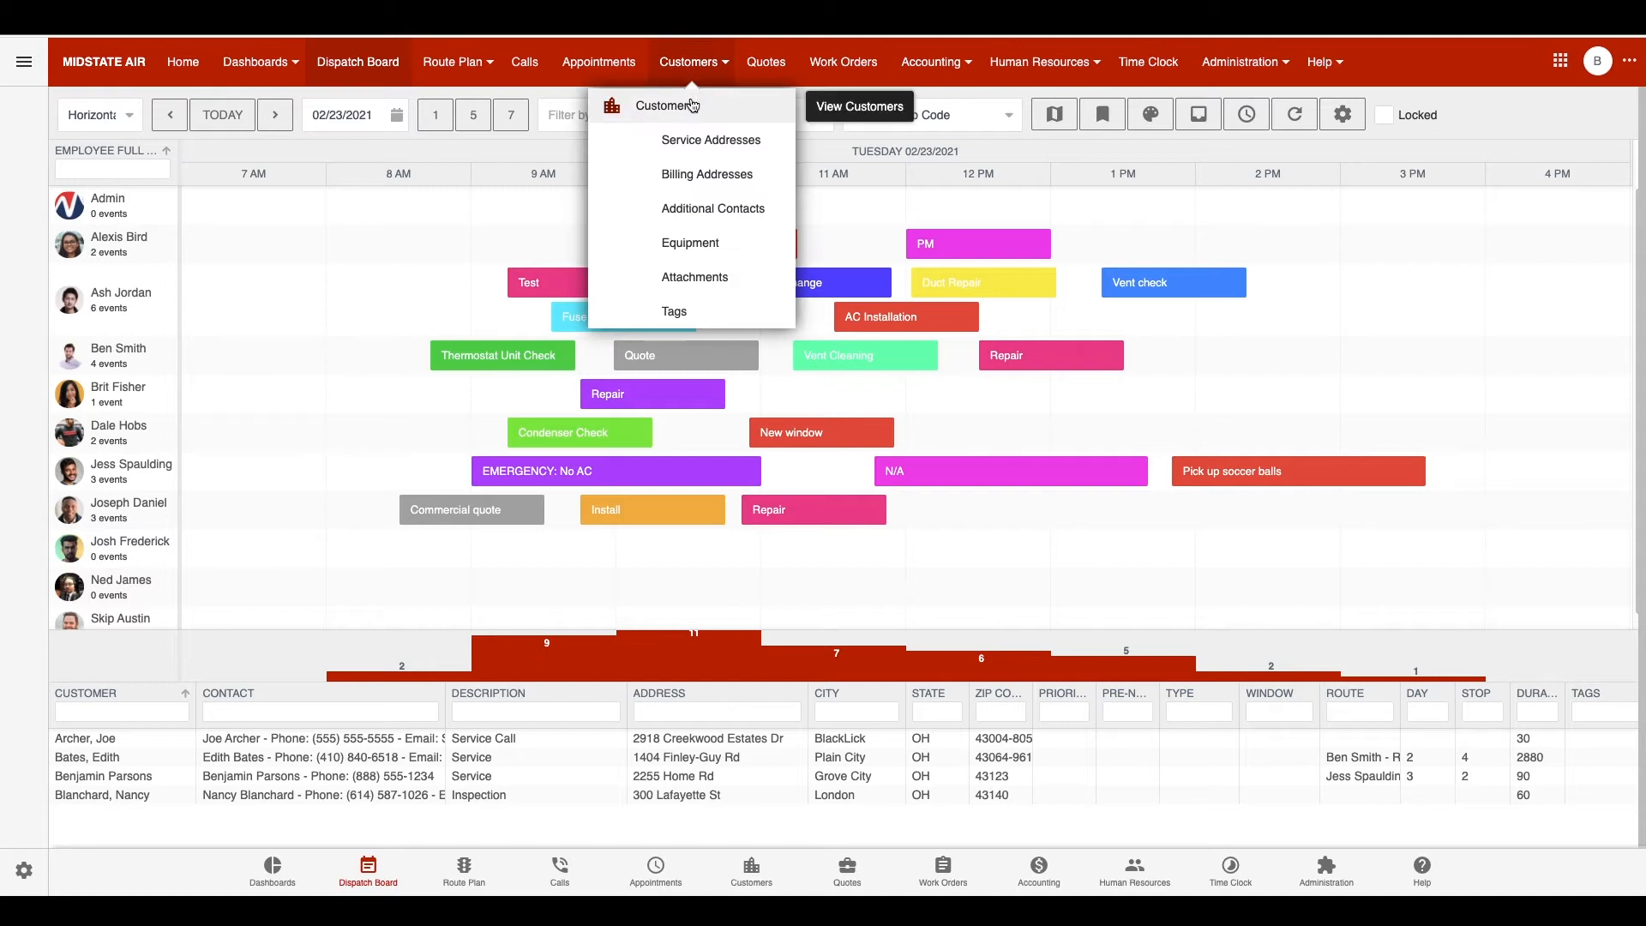
left_click(688, 103)
left_click(717, 328)
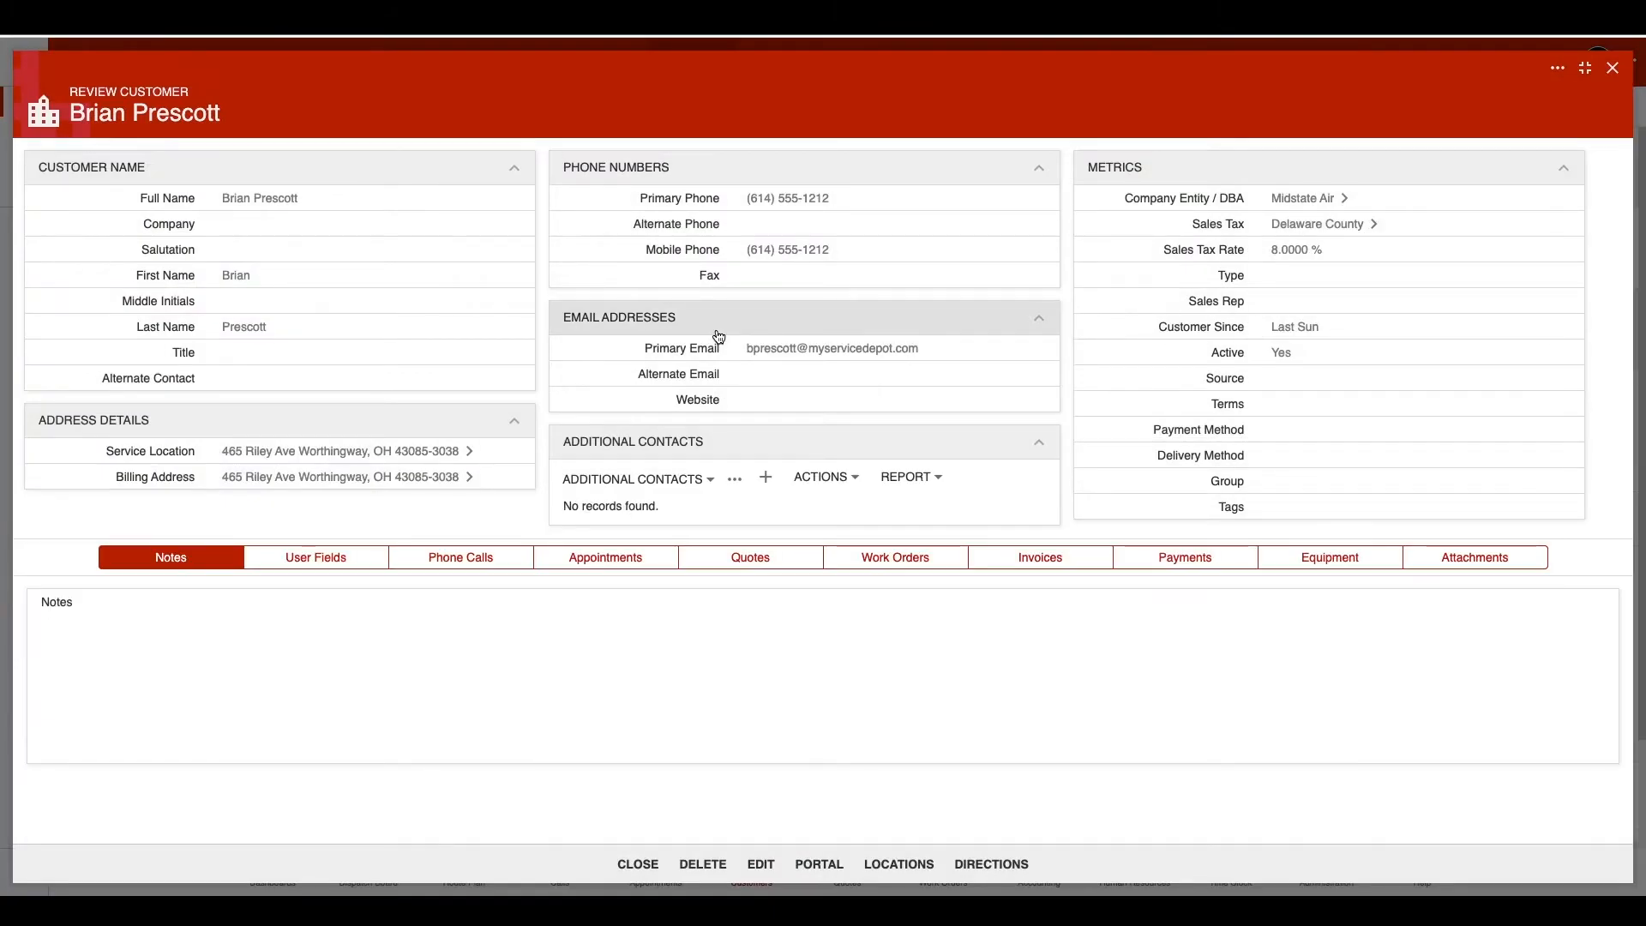
left_click(806, 868)
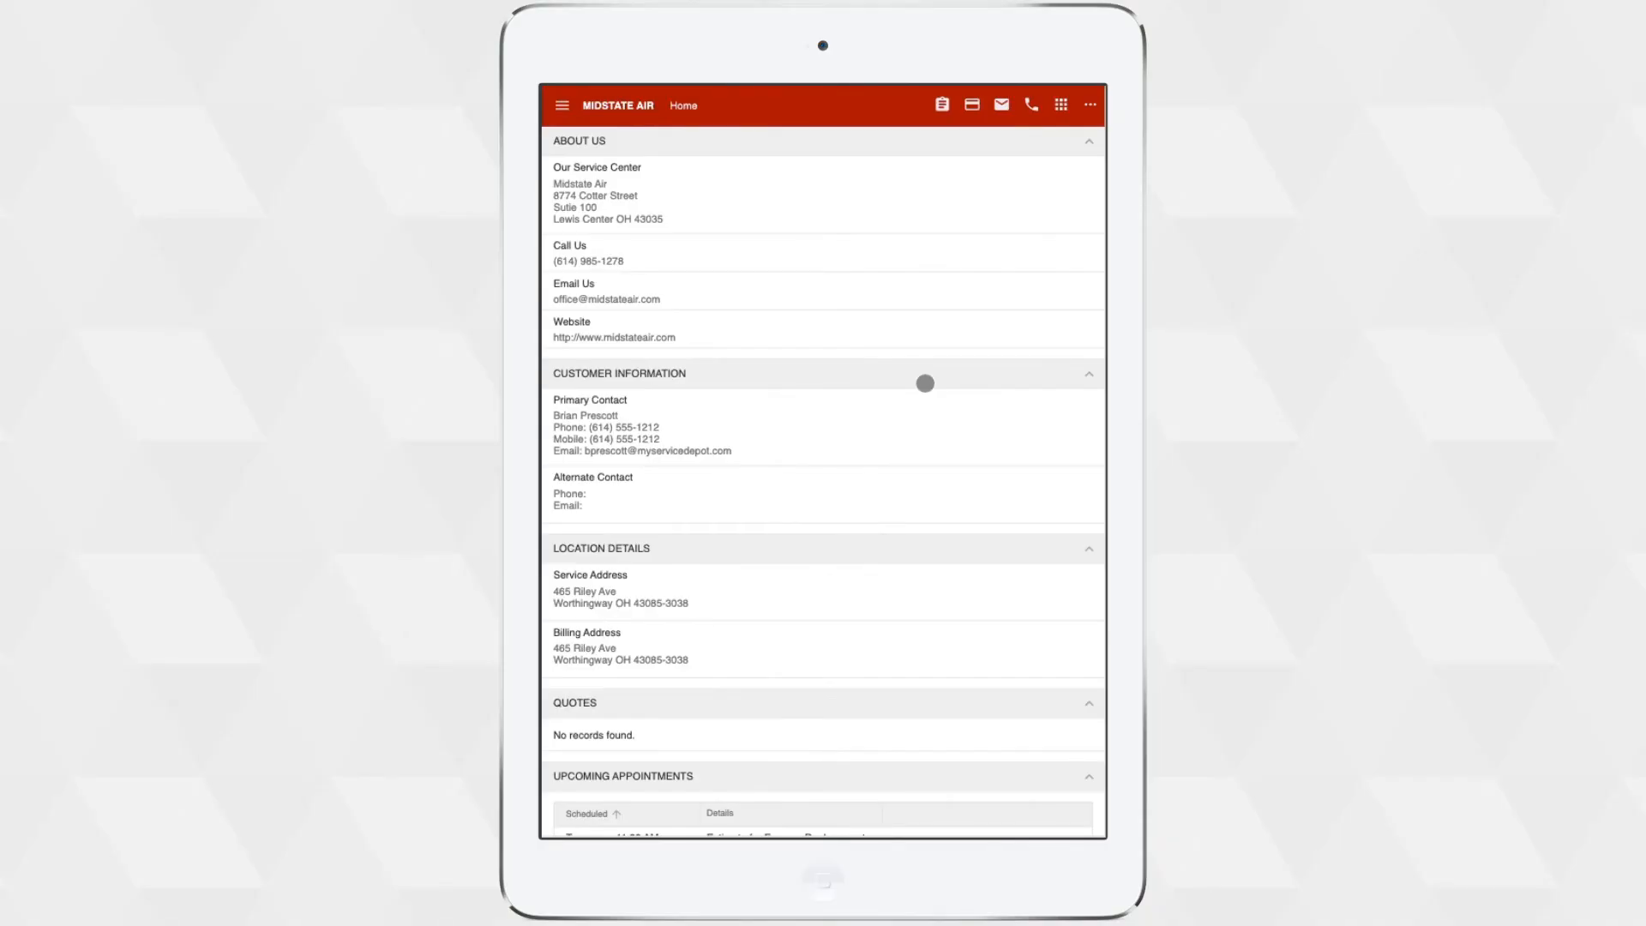
Review the customer portal's home page, including quotes, upcoming appointments, completed work orders and invoices
left_click(942, 108)
scroll(885, 549, "down", 1)
scroll(885, 549, "down", 5)
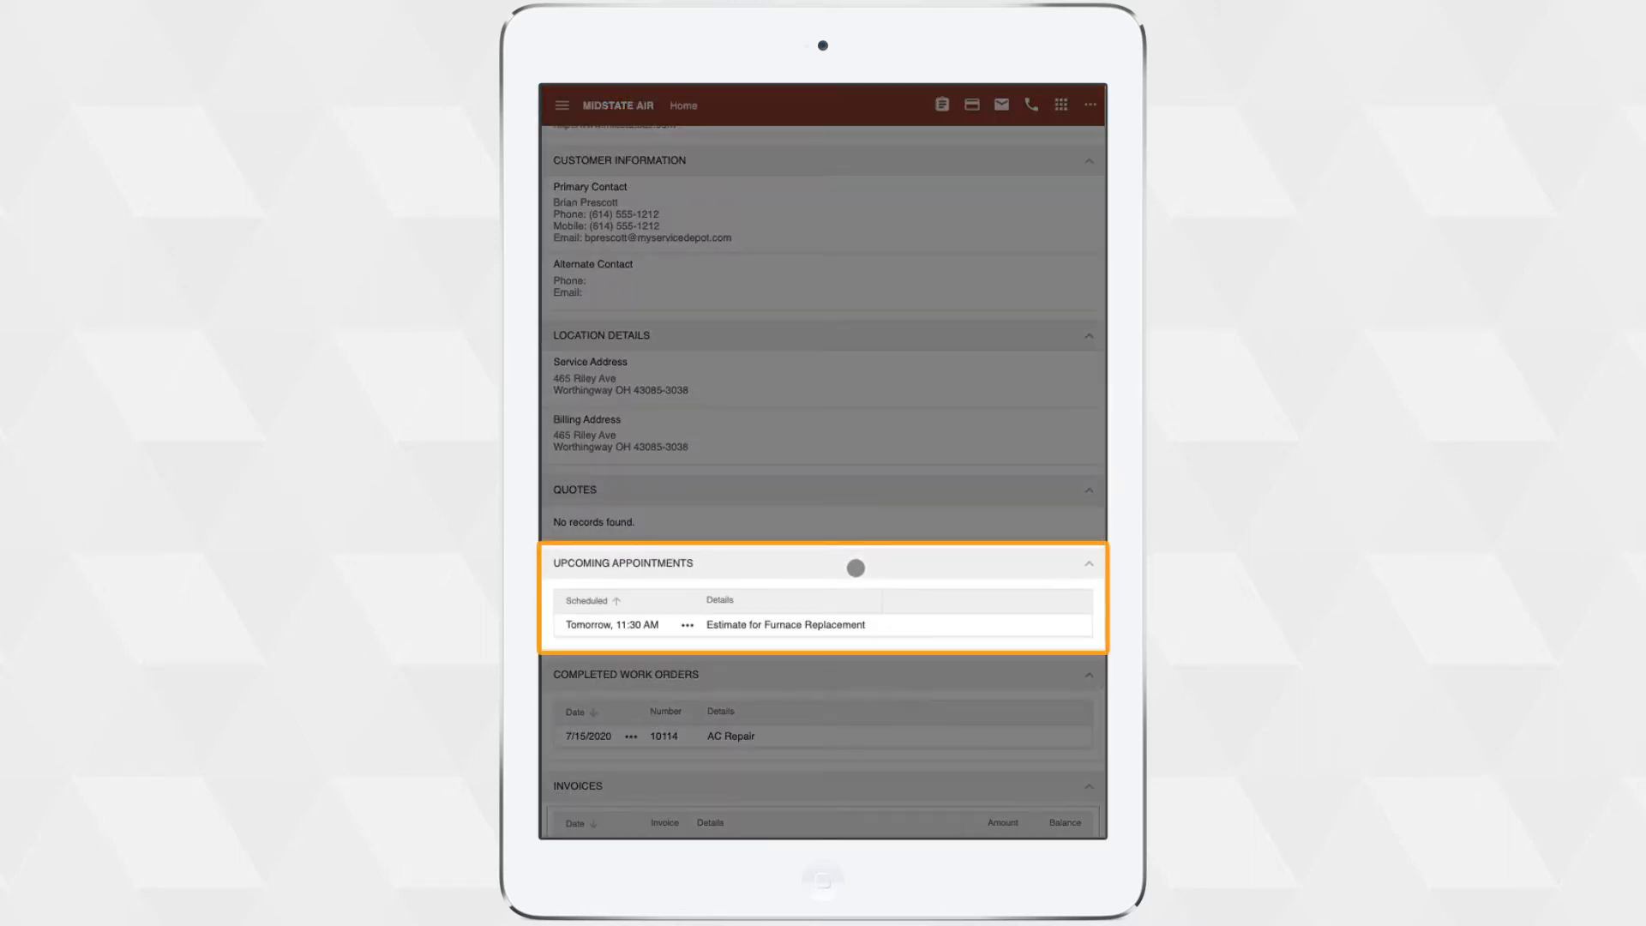
scroll(854, 729, "down", 3)
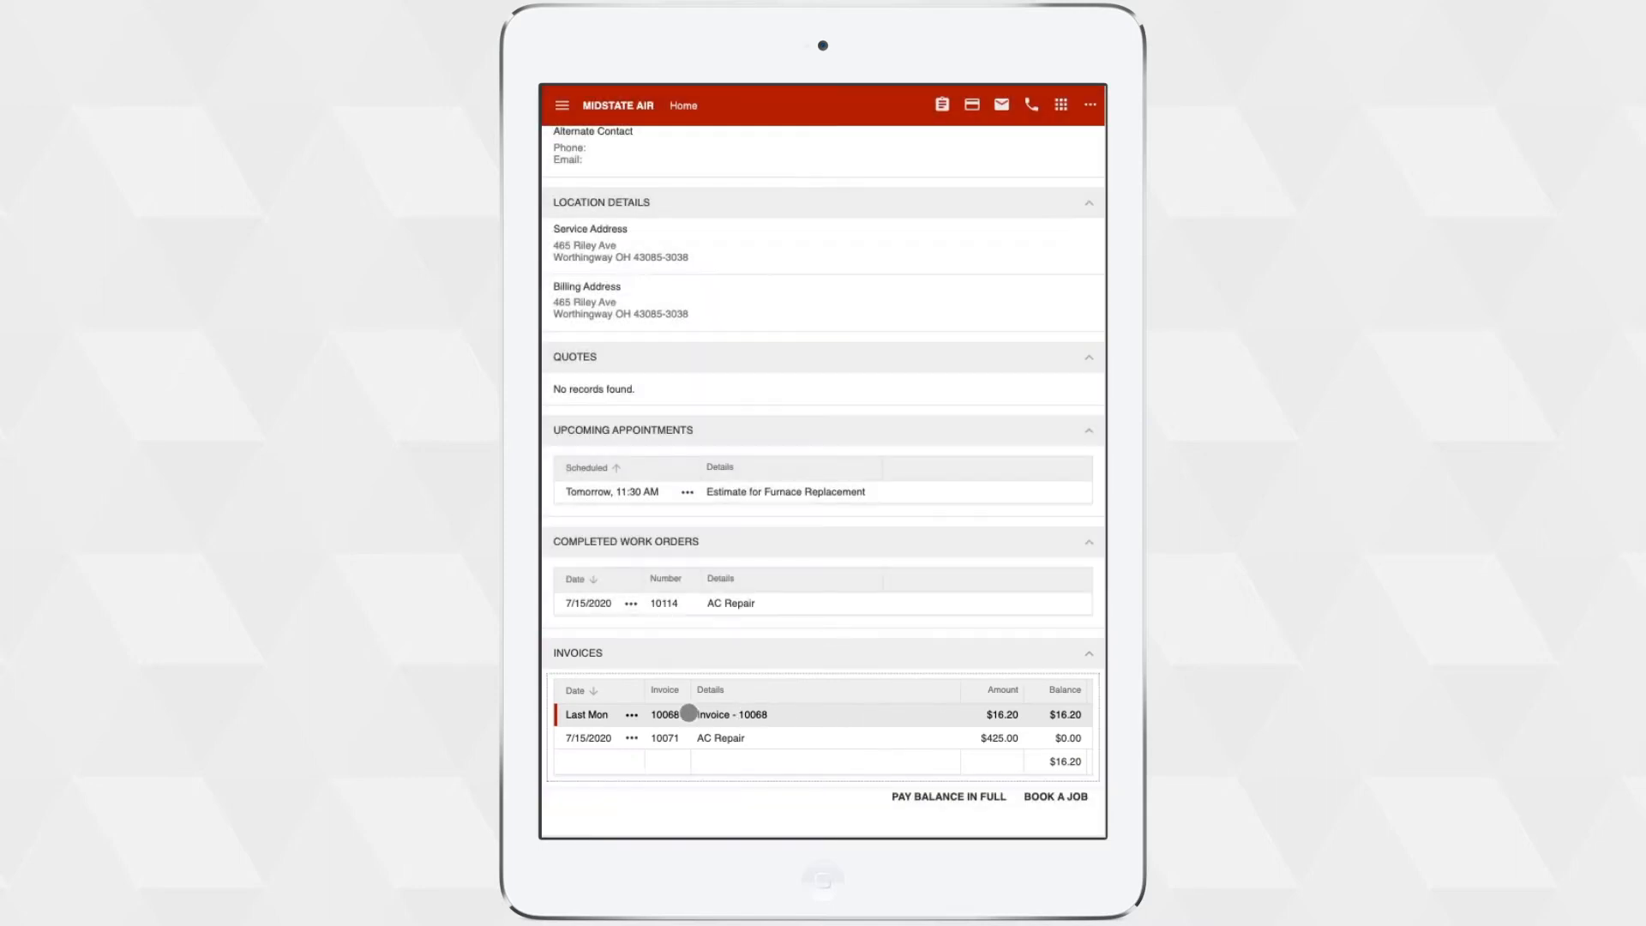
View the credit card payment form for the open $16.20 invoice, and close it without paying
left_click(632, 715)
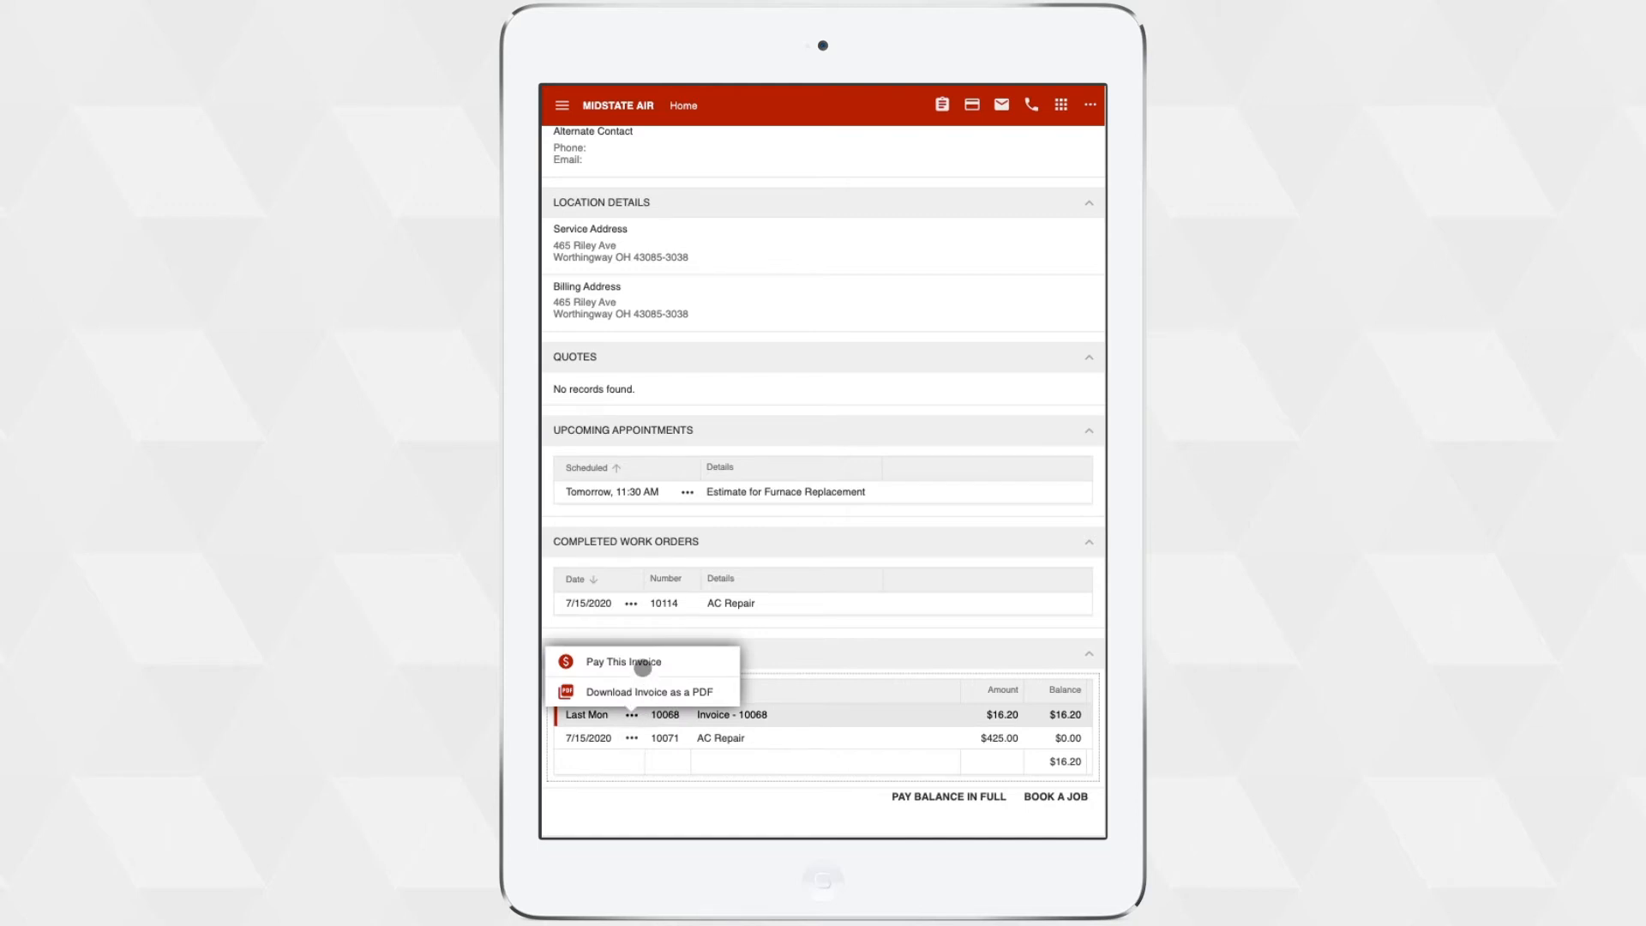
left_click(643, 666)
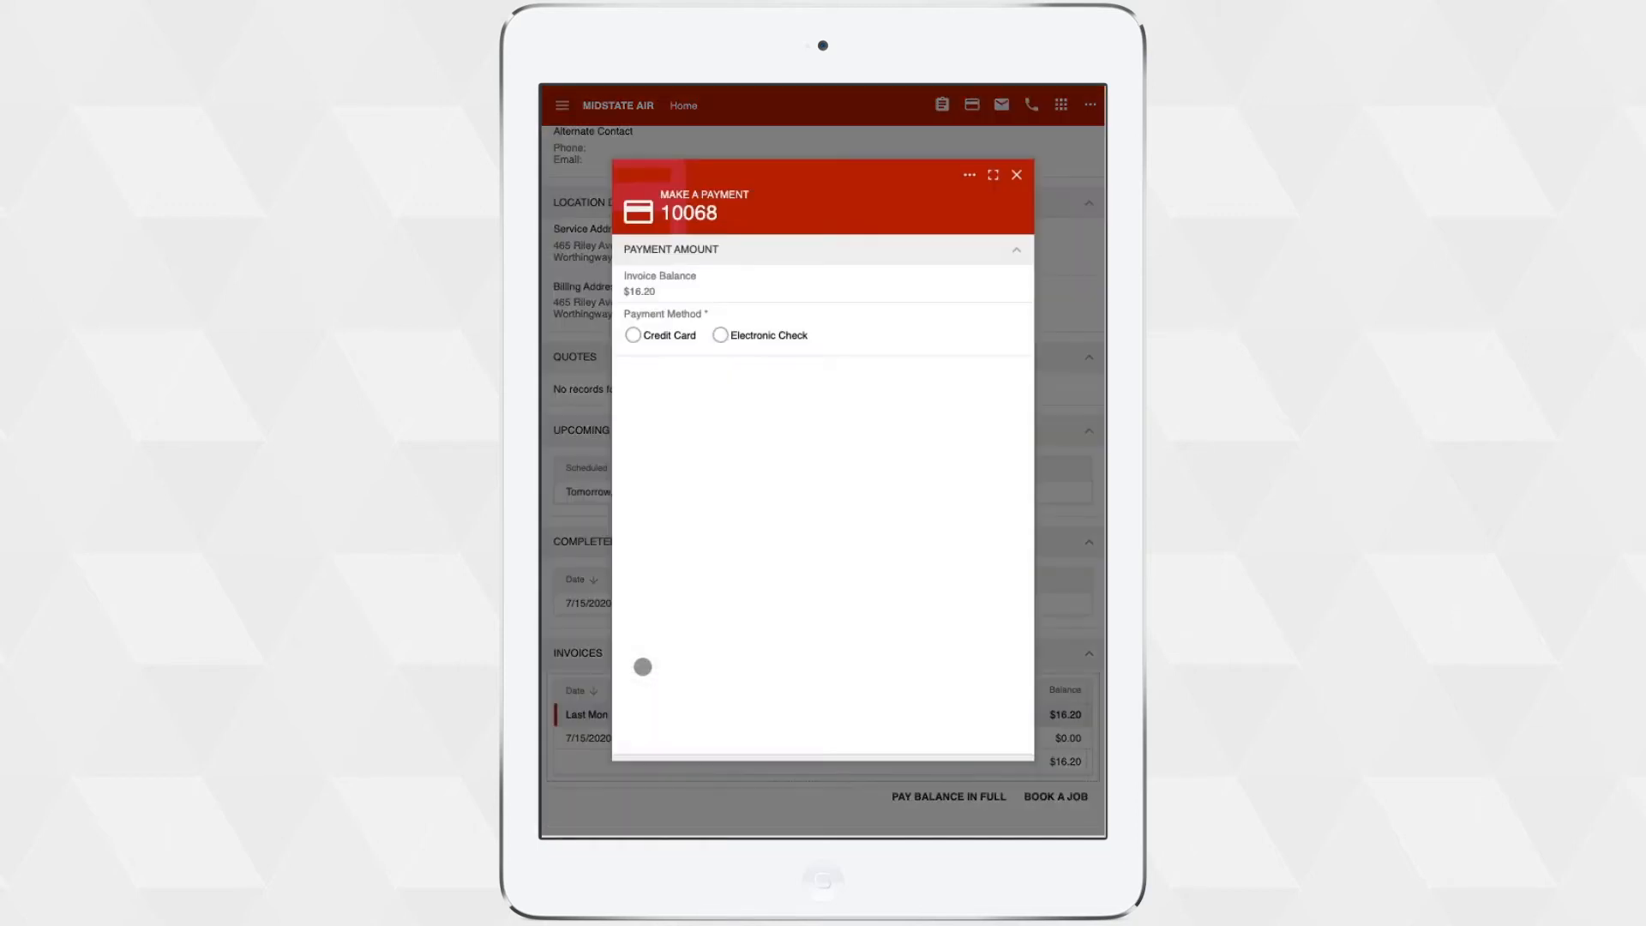
left_click(633, 335)
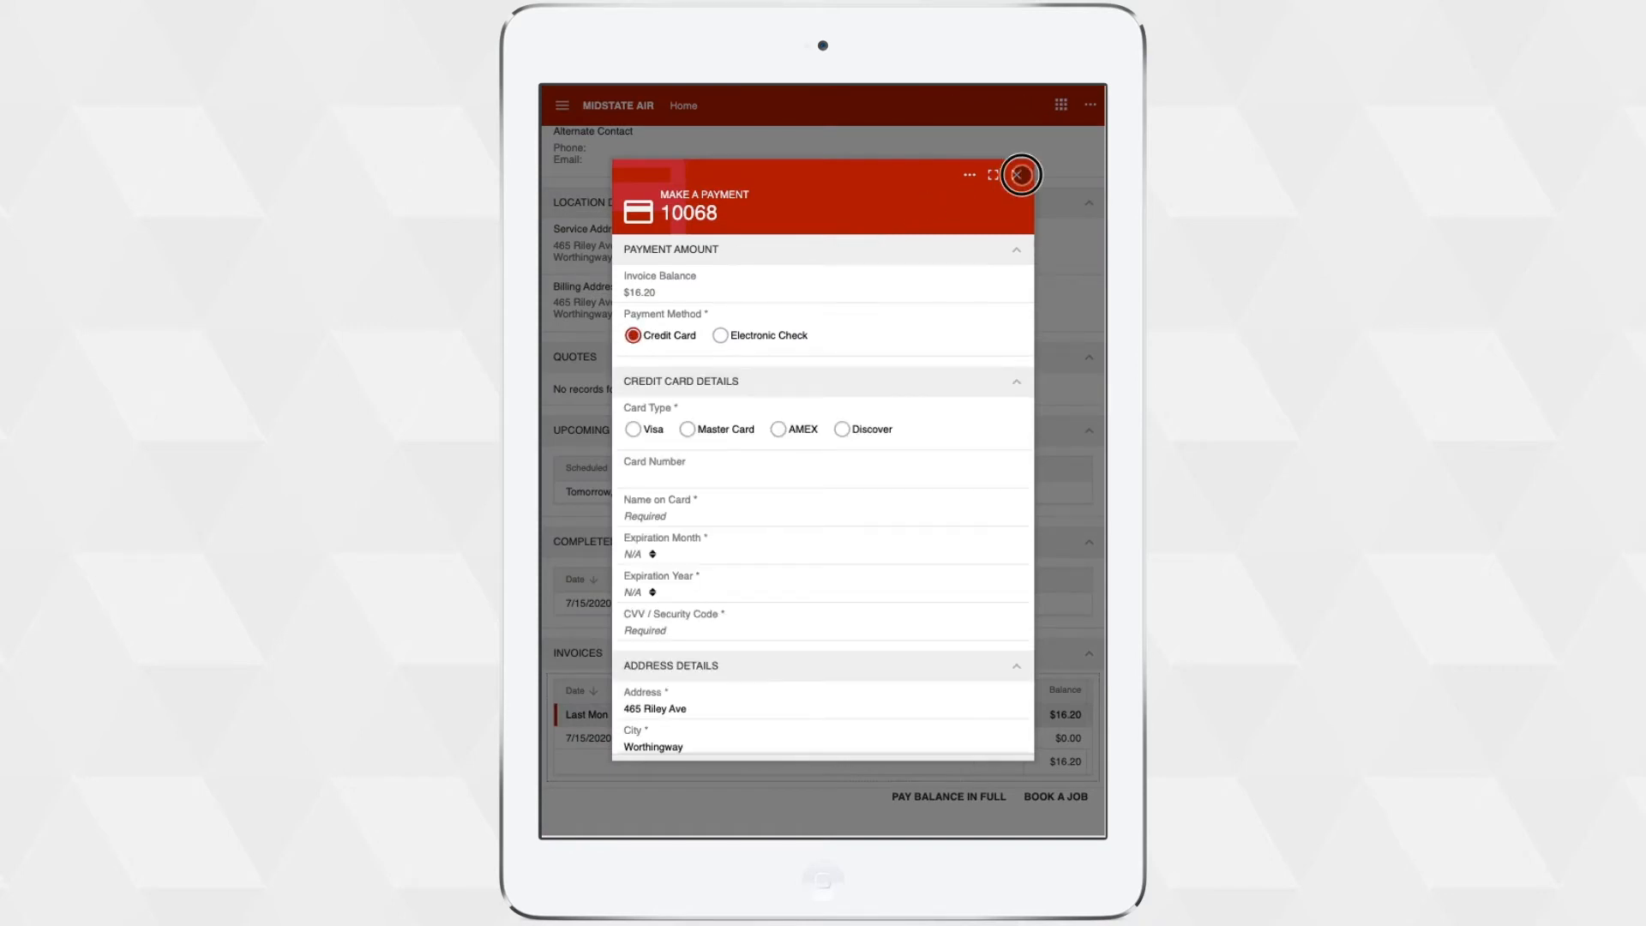
left_click(1017, 175)
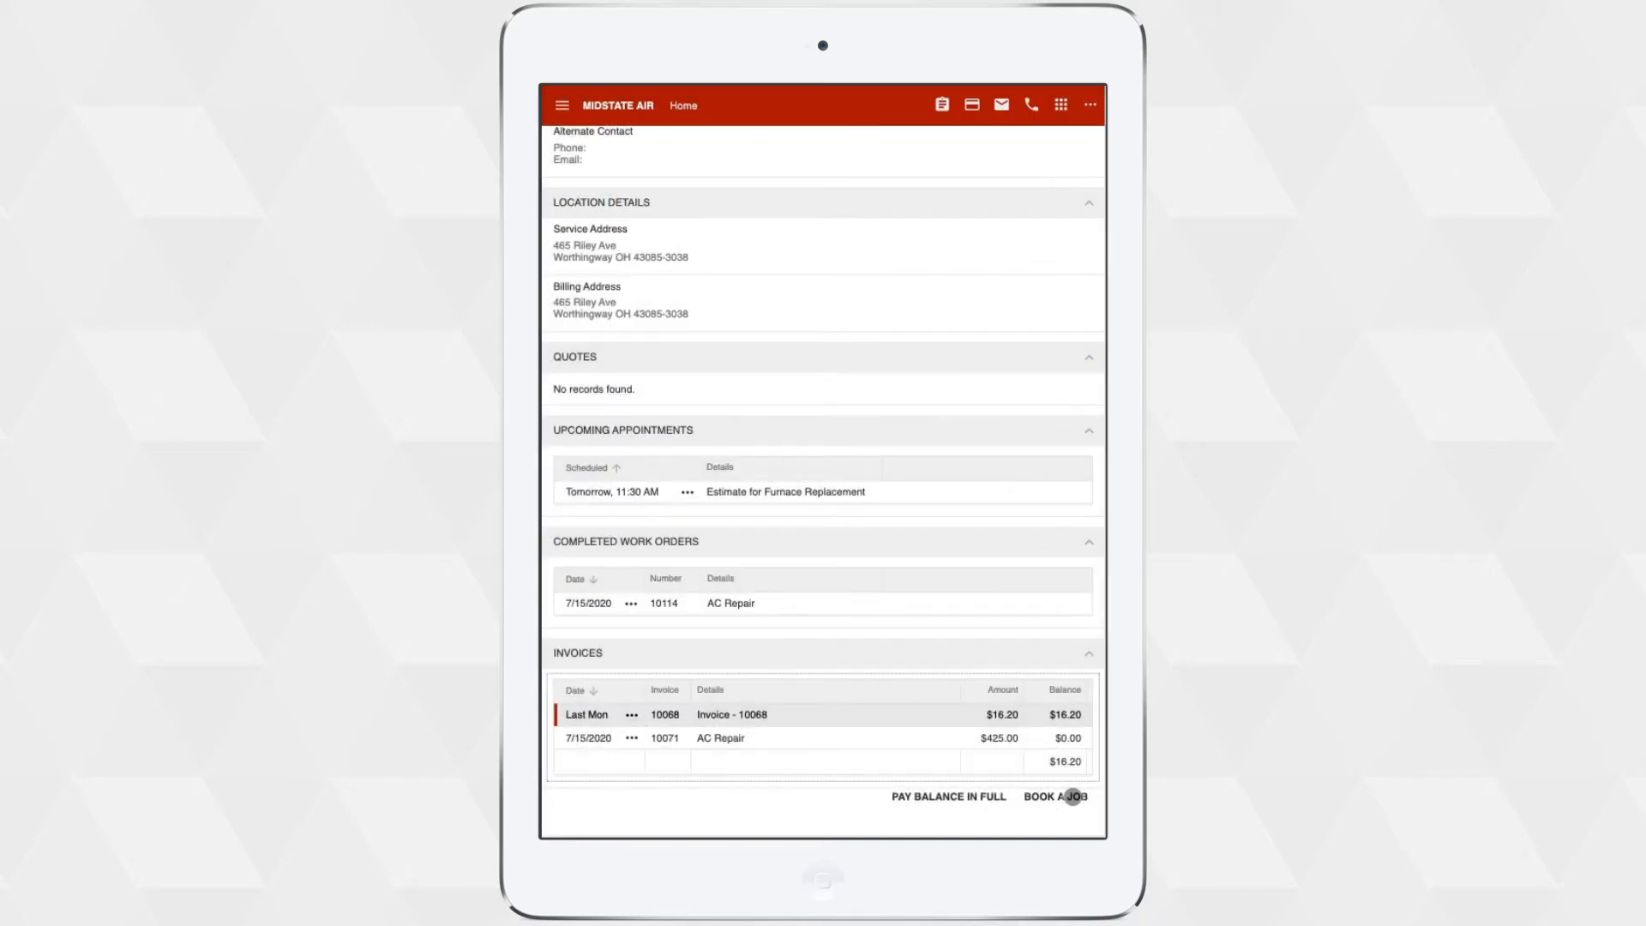
Start booking a job from the portal and choose the $129 Residential Furnace Tune-Up
left_click(1073, 799)
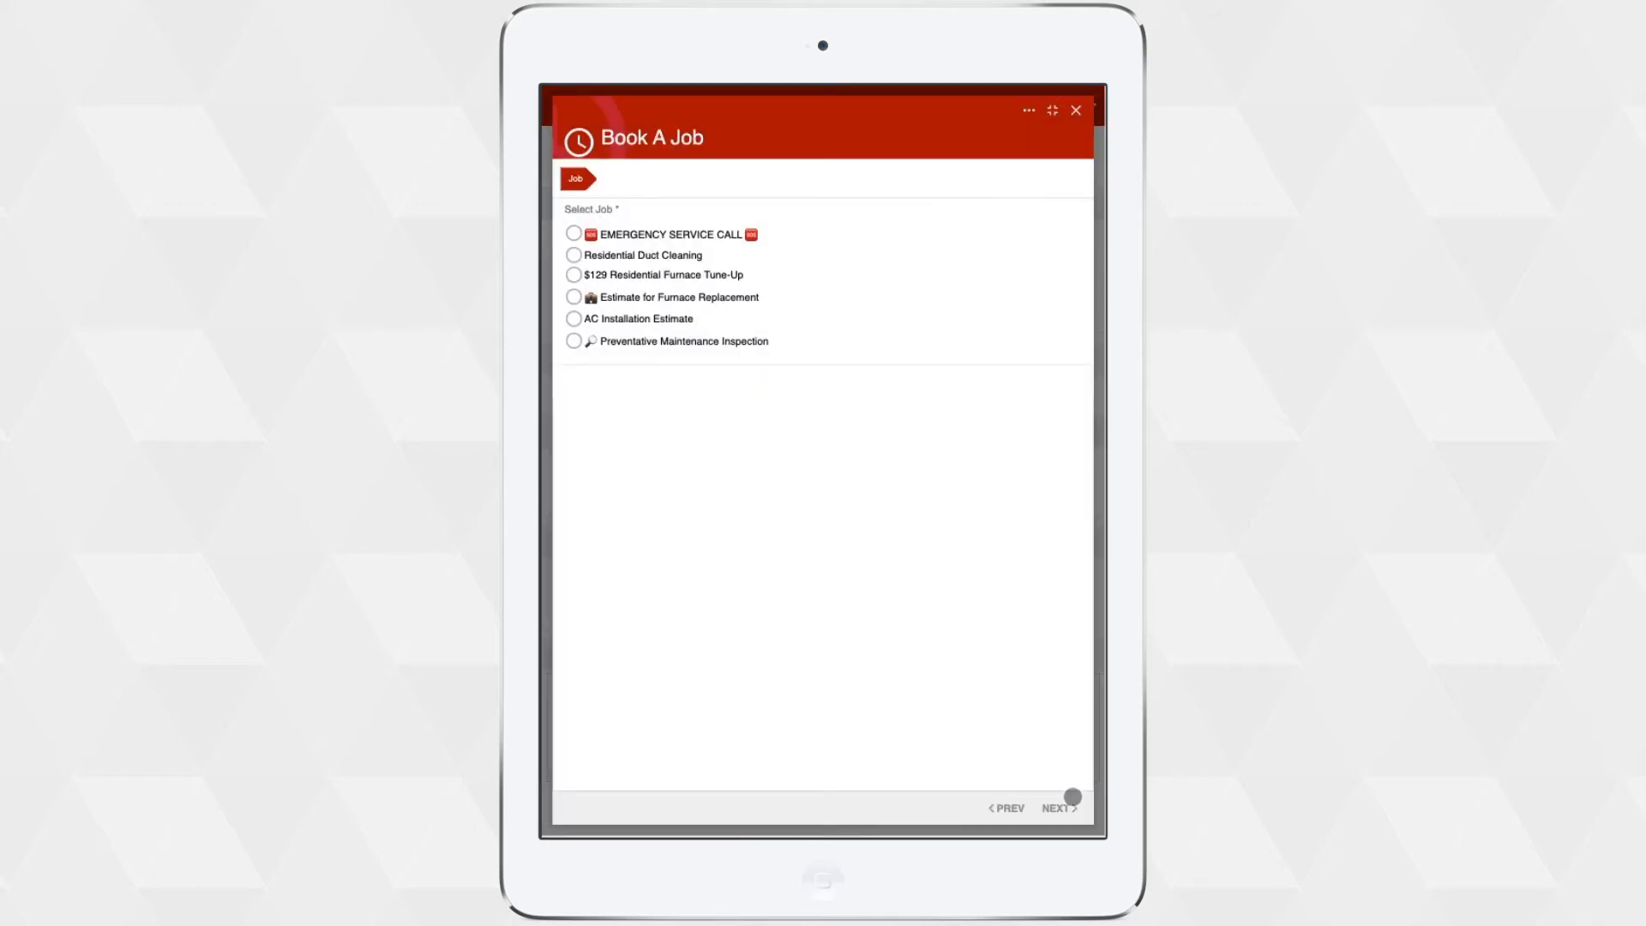
left_click(728, 275)
left_click(1068, 807)
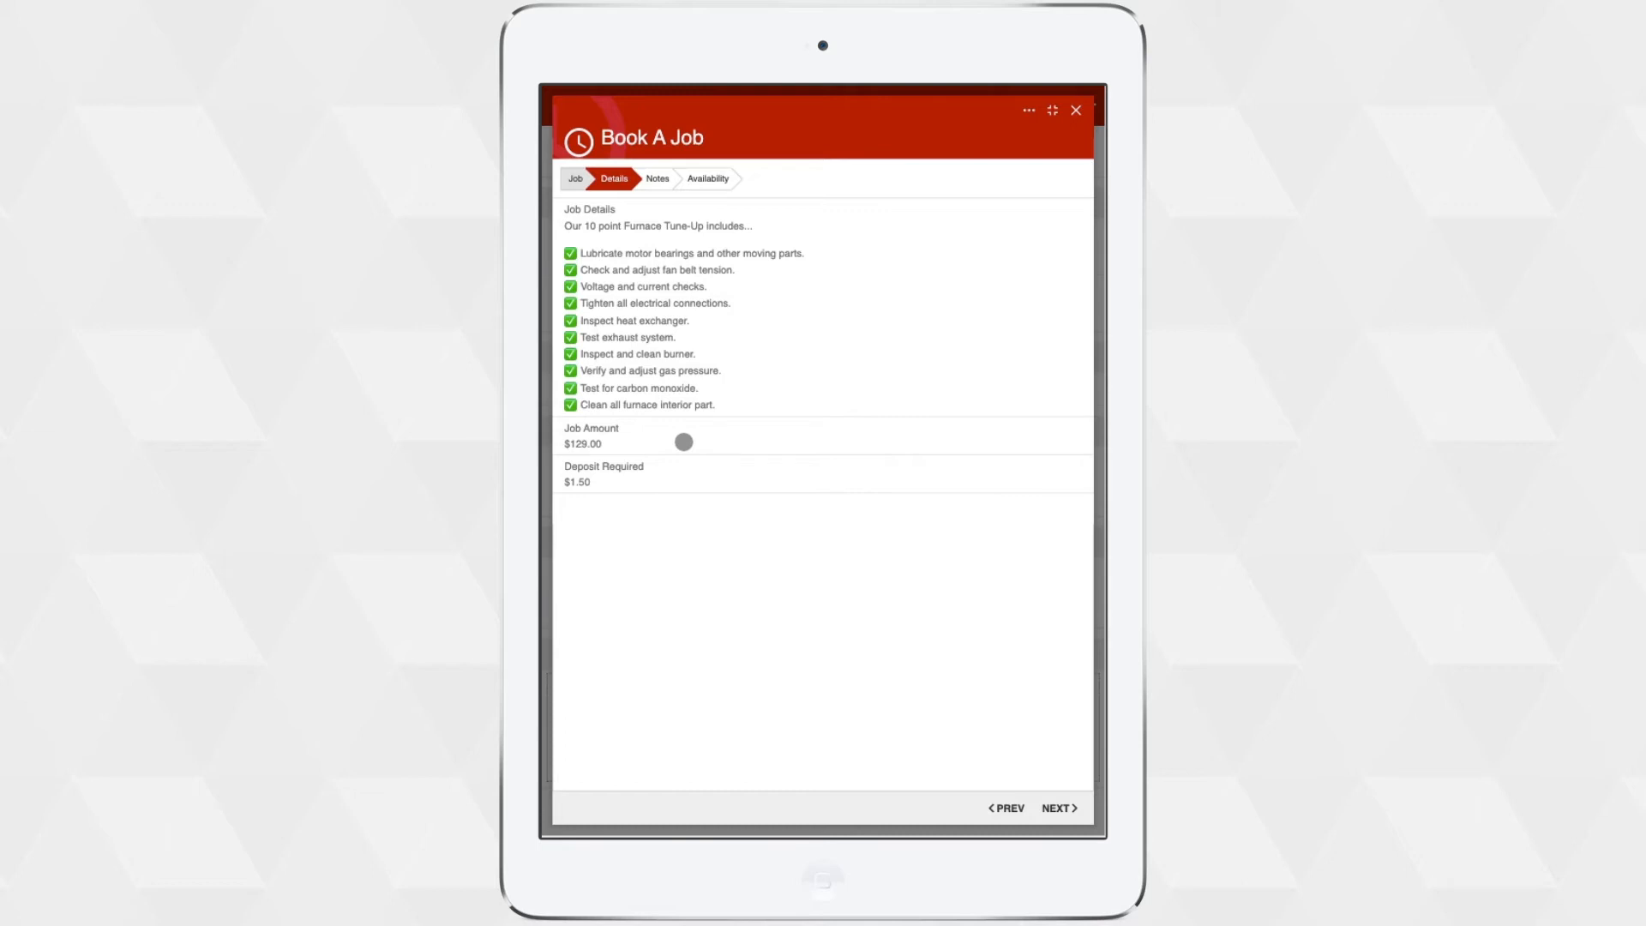
Add the team note "My furnace is making strange noises, I think something may be wrong." to the job booking
left_click(1059, 806)
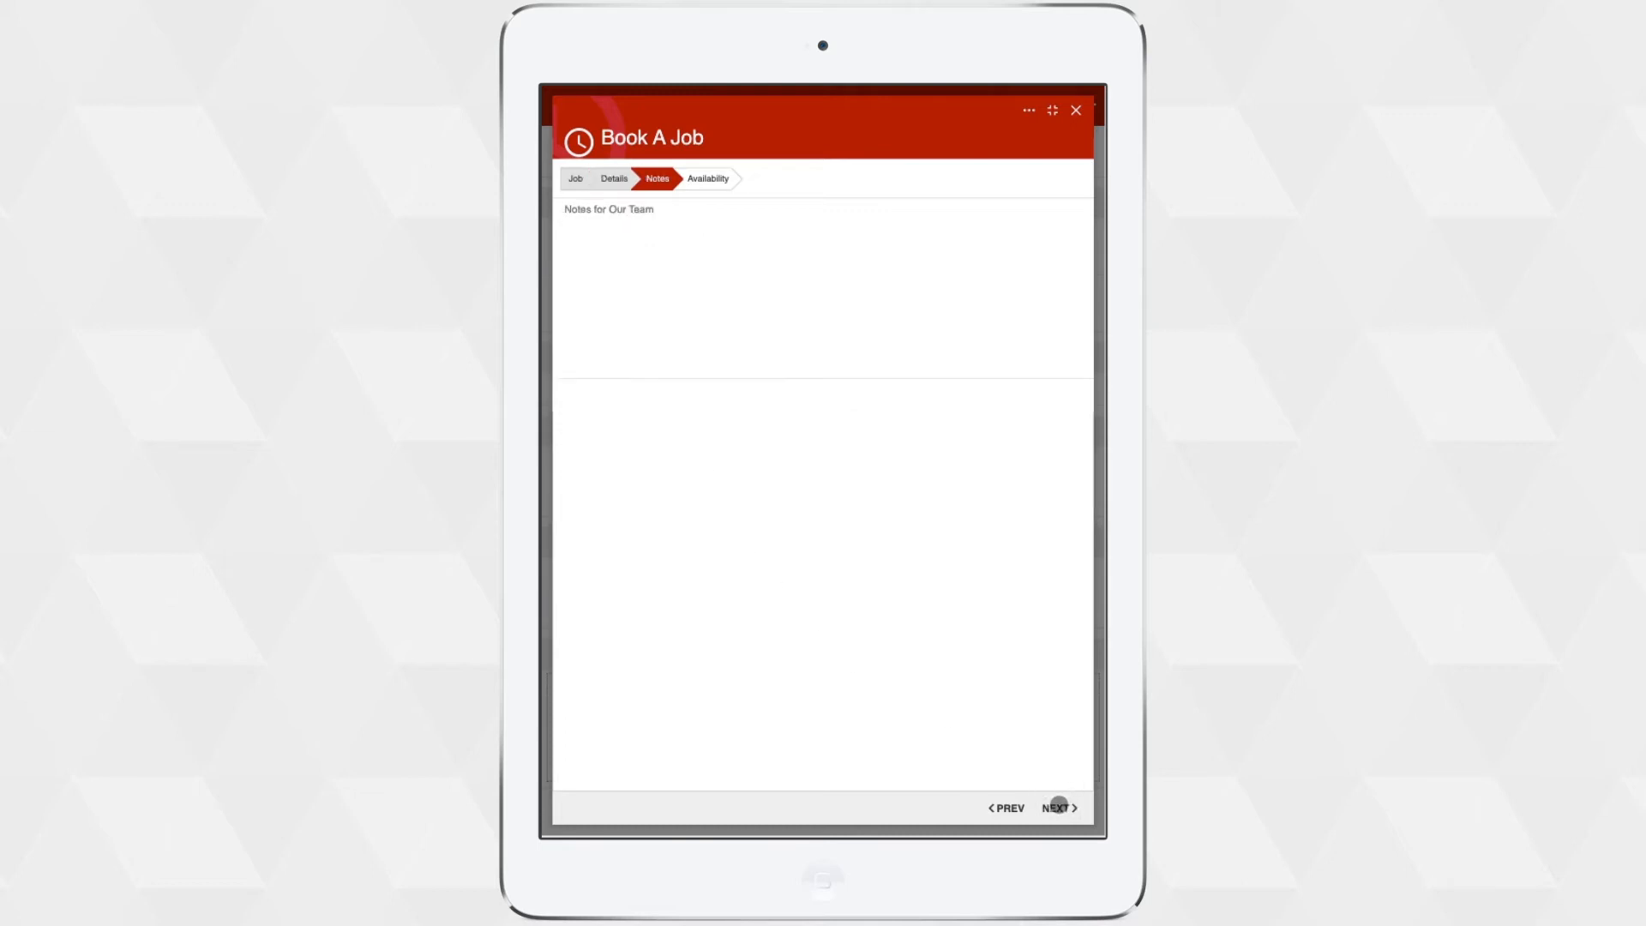
left_click(781, 309)
type("My furnace is making strange noises, I think something may be wrong.")
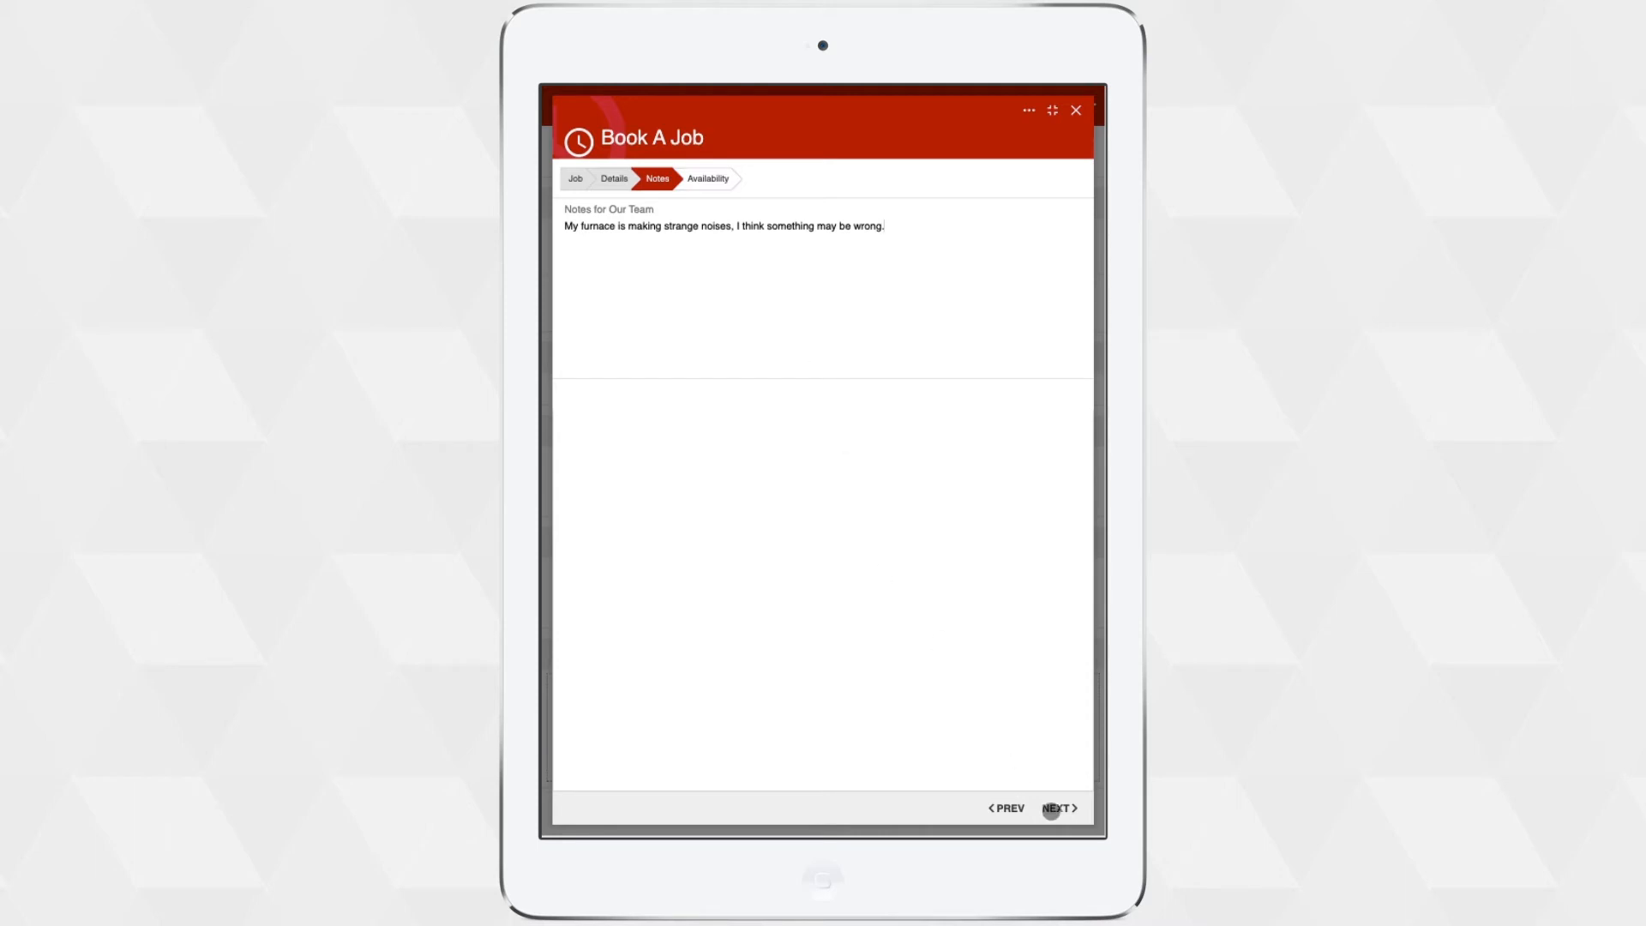
left_click(1055, 808)
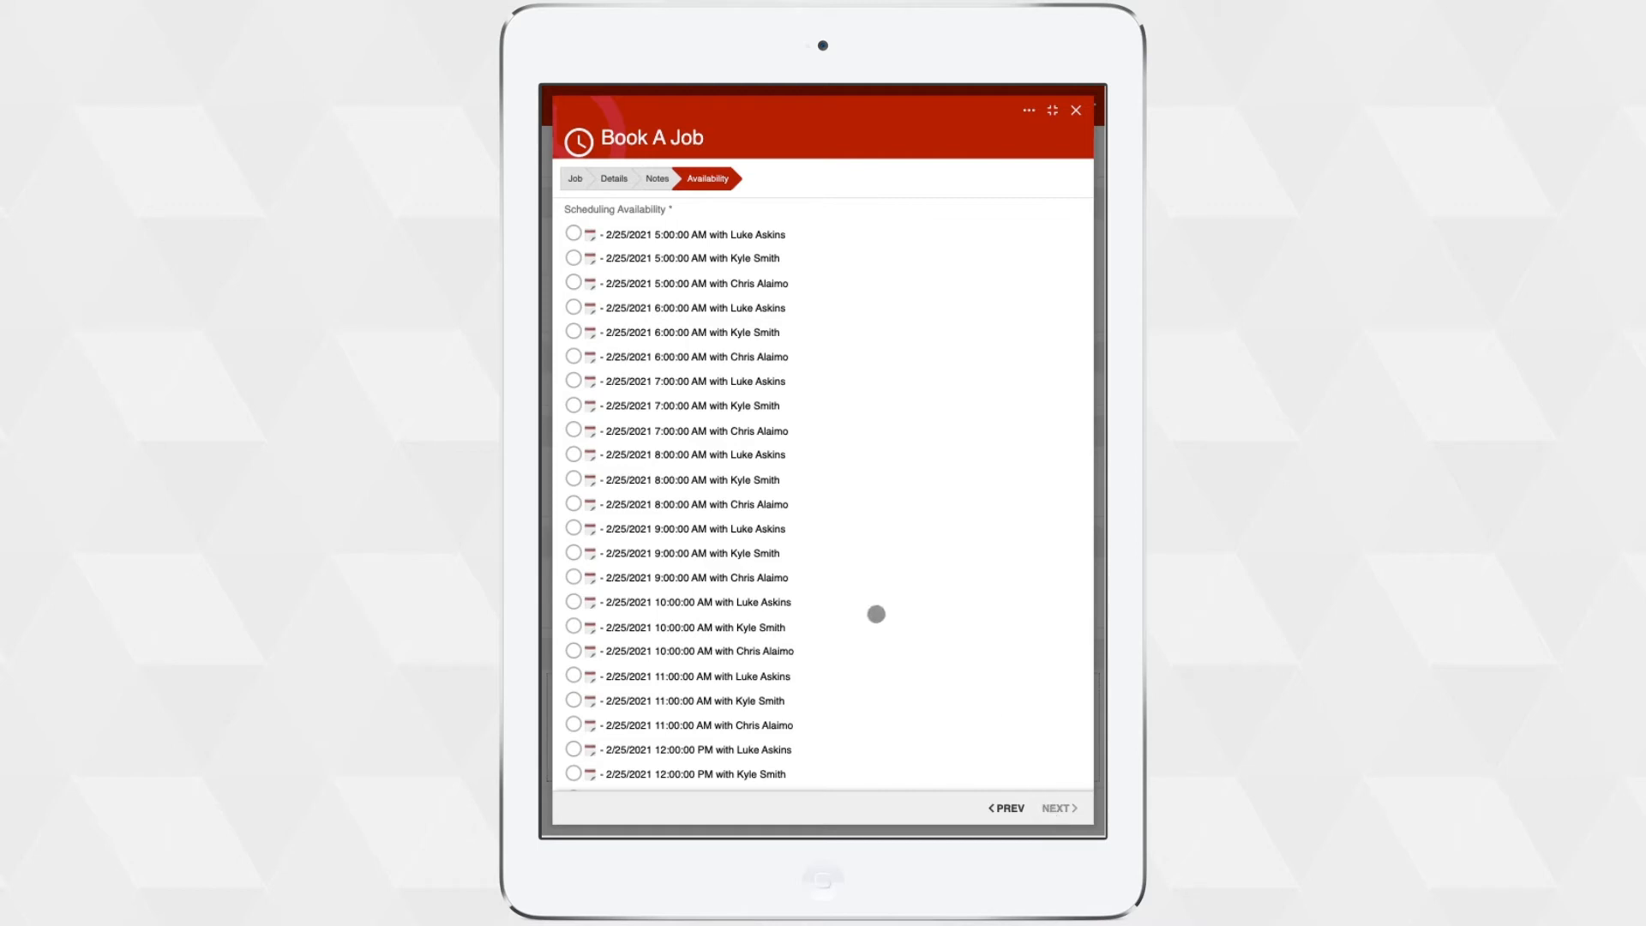
Choose the second listed 7:00:00 AM opening on 2/25/2021 for the job and Credit Card as payment method
left_click(693, 408)
left_click(1061, 809)
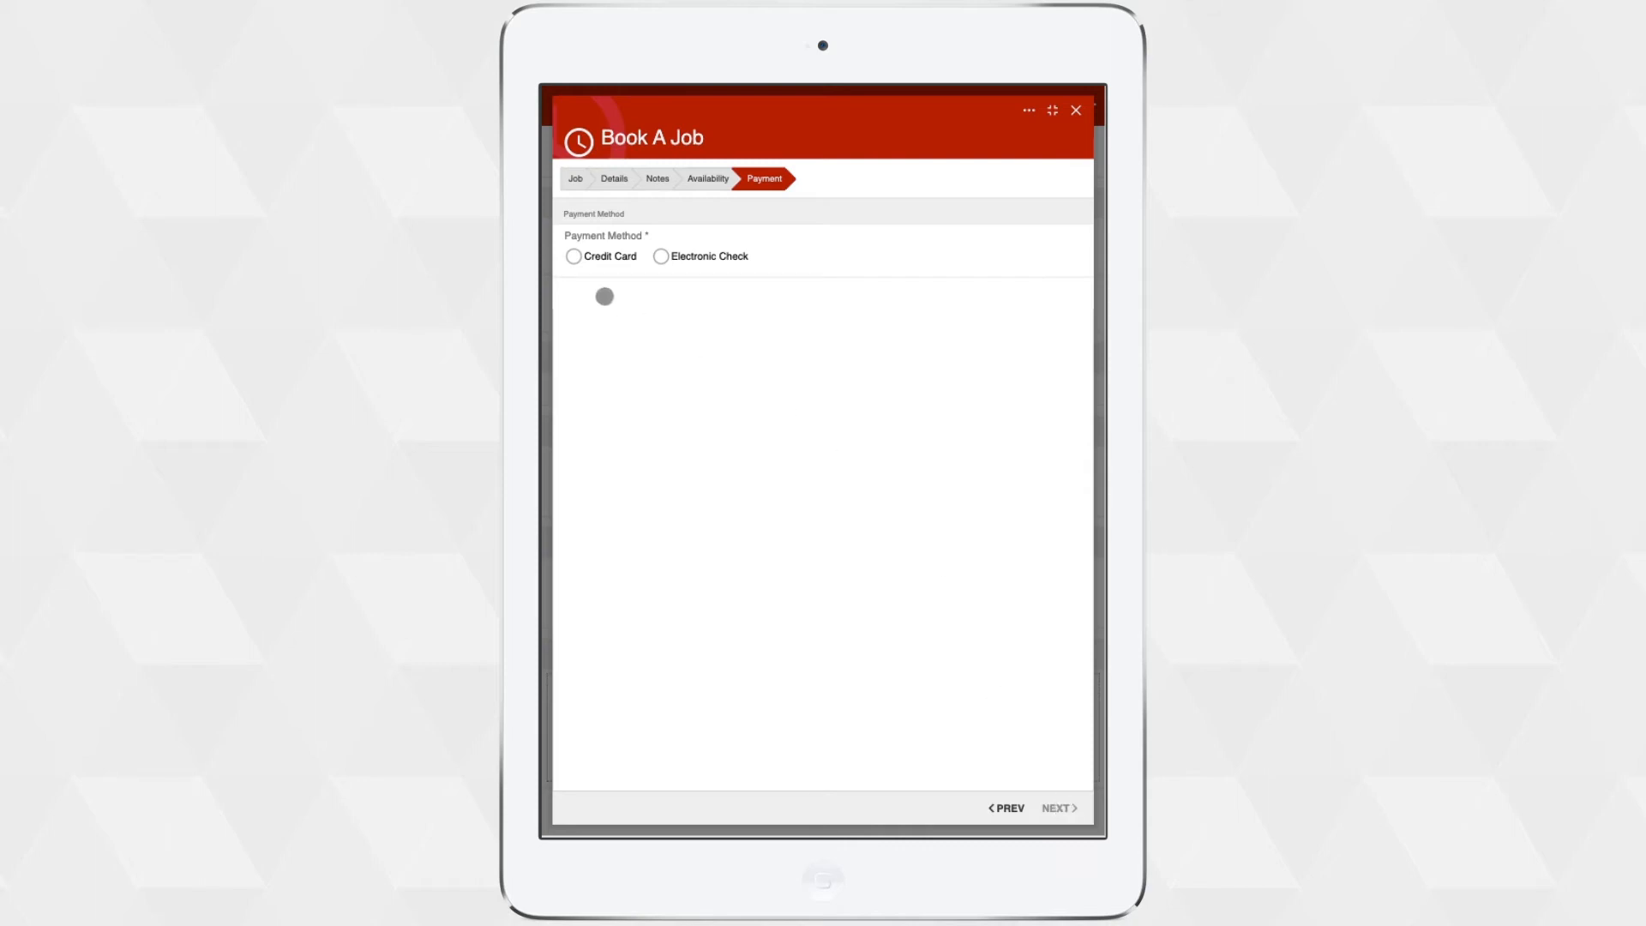
left_click(571, 256)
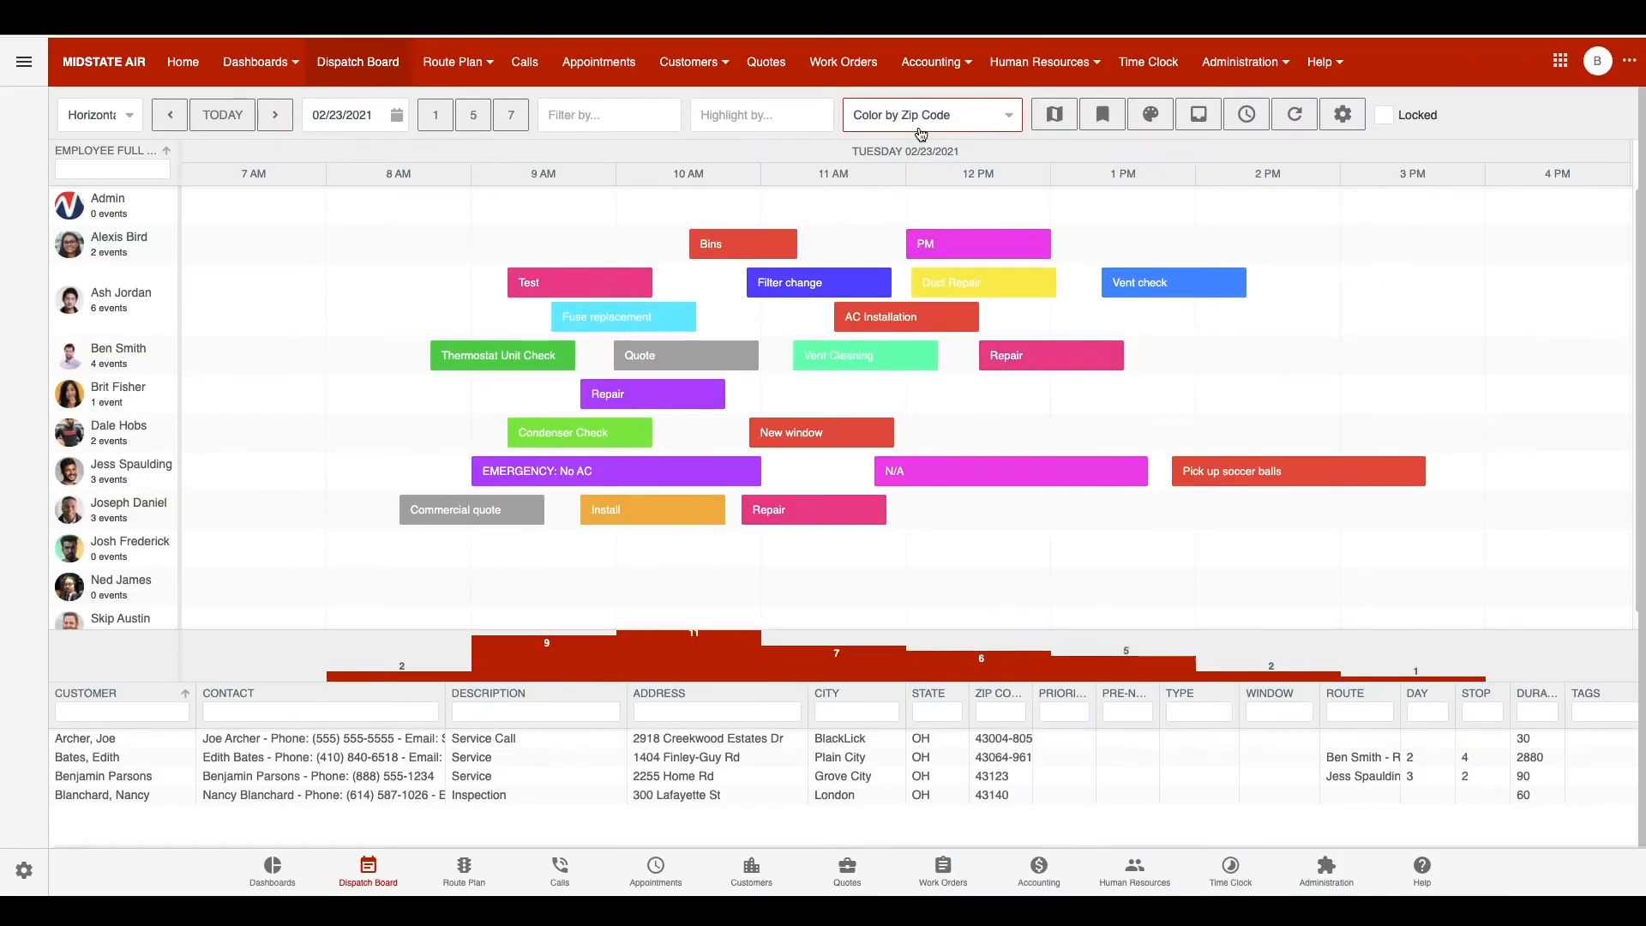
Return to the company's Midstate Air dispatch system and open the administration list of portal bookings
left_click(1275, 51)
scroll(1248, 363, "down", 4)
scroll(1248, 356, "down", 2)
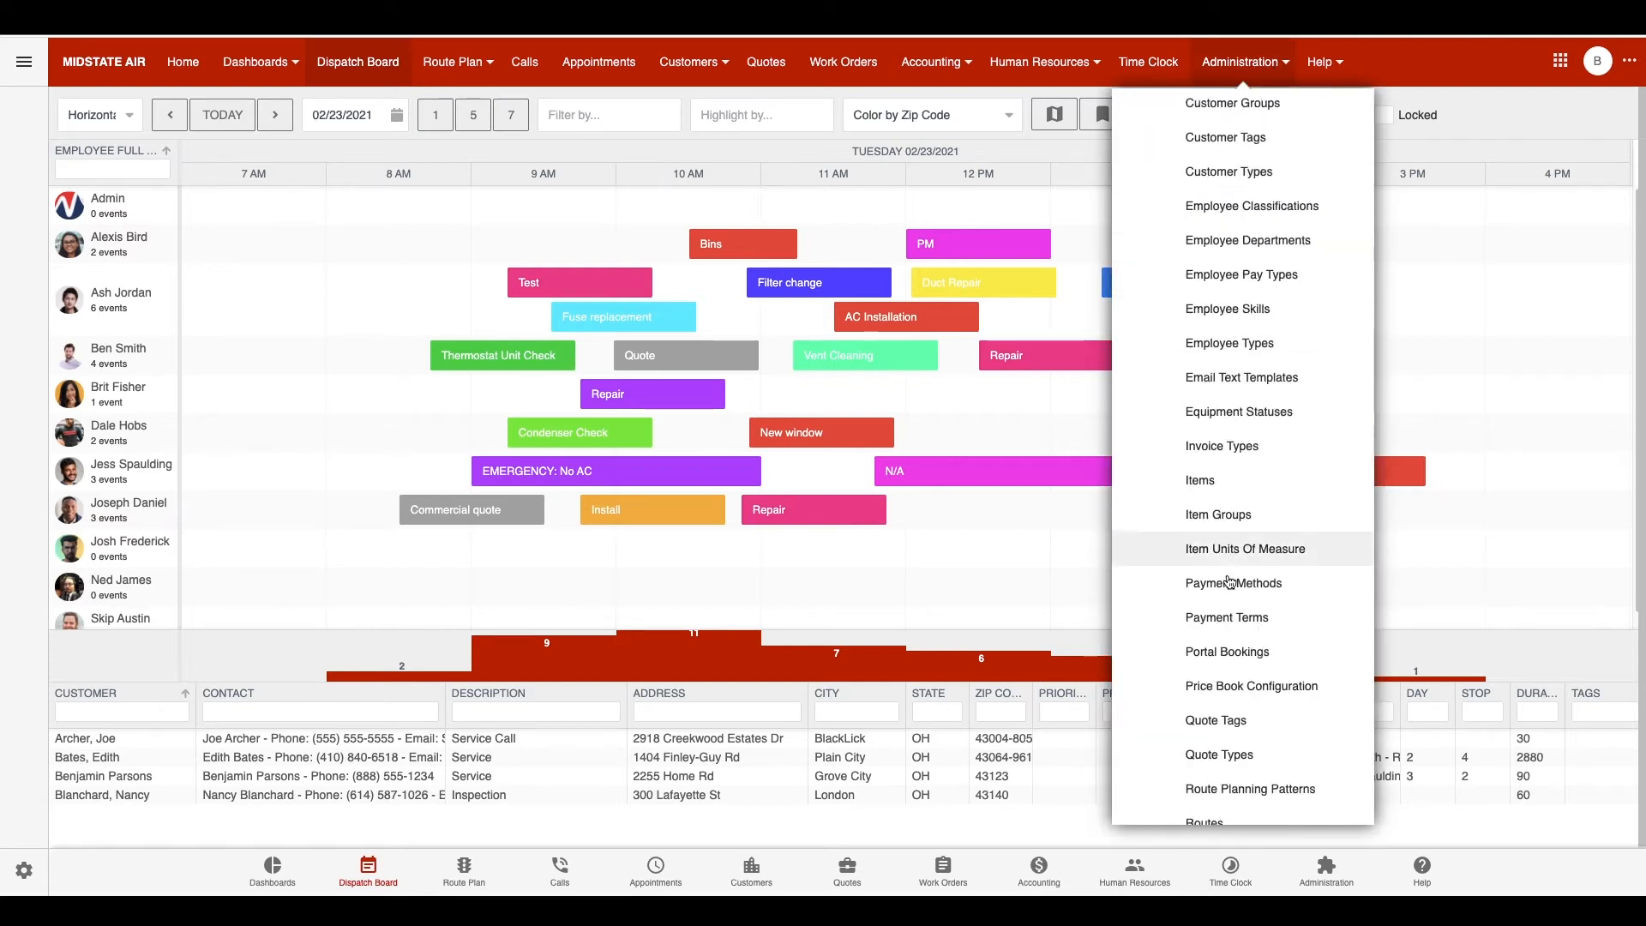
left_click(1229, 652)
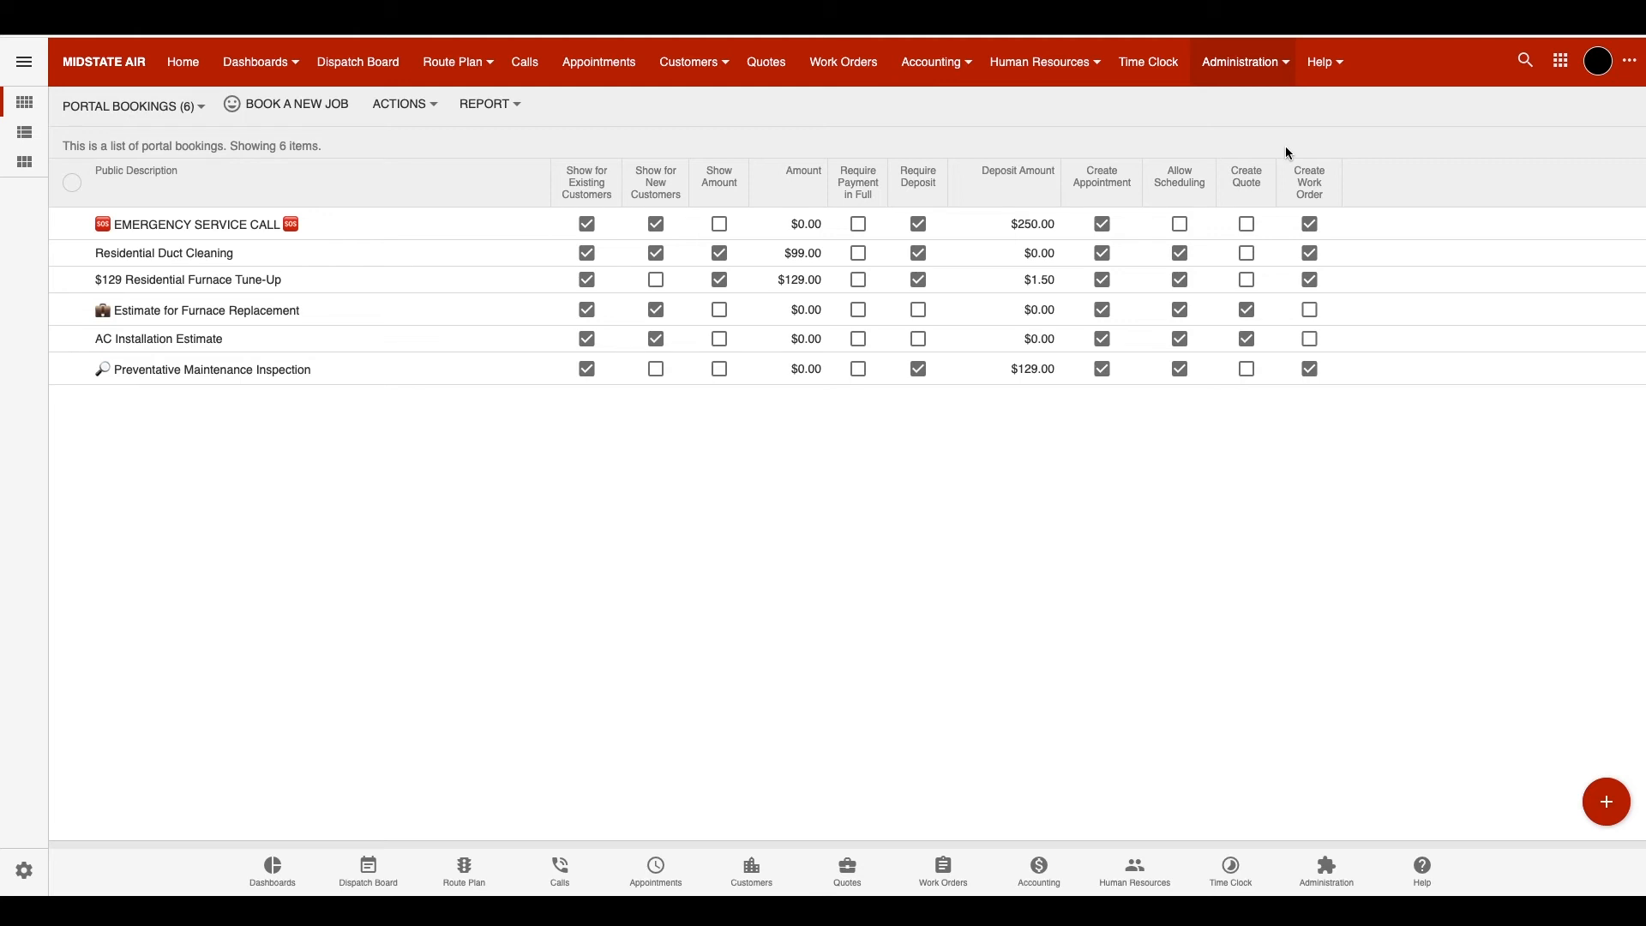
Create a portal booking described as "HVAC Inspection" with details "We'll take a look at your HVAC system and let you know if anything is amiss."
left_click(1606, 800)
type("HVAC Inspection")
key("Tab")
type("We'll take a look at your HVAC system and let you know if anything is amiss.")
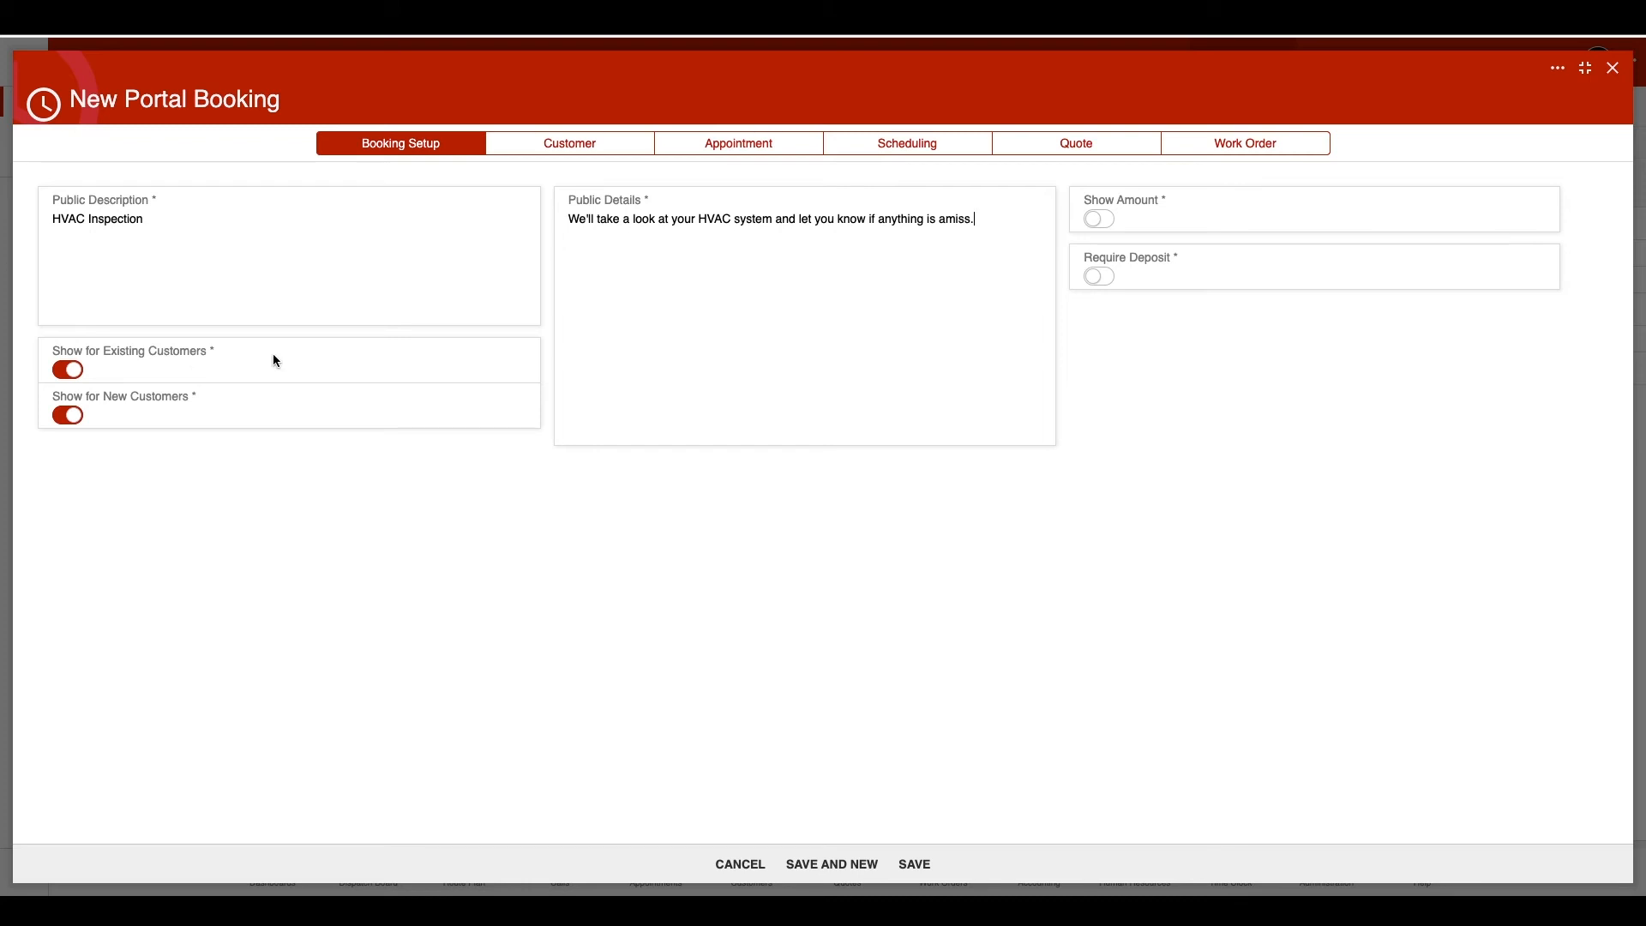
Show an amount of $100.00 on the booking and require a deposit of $20.00
left_click(1114, 223)
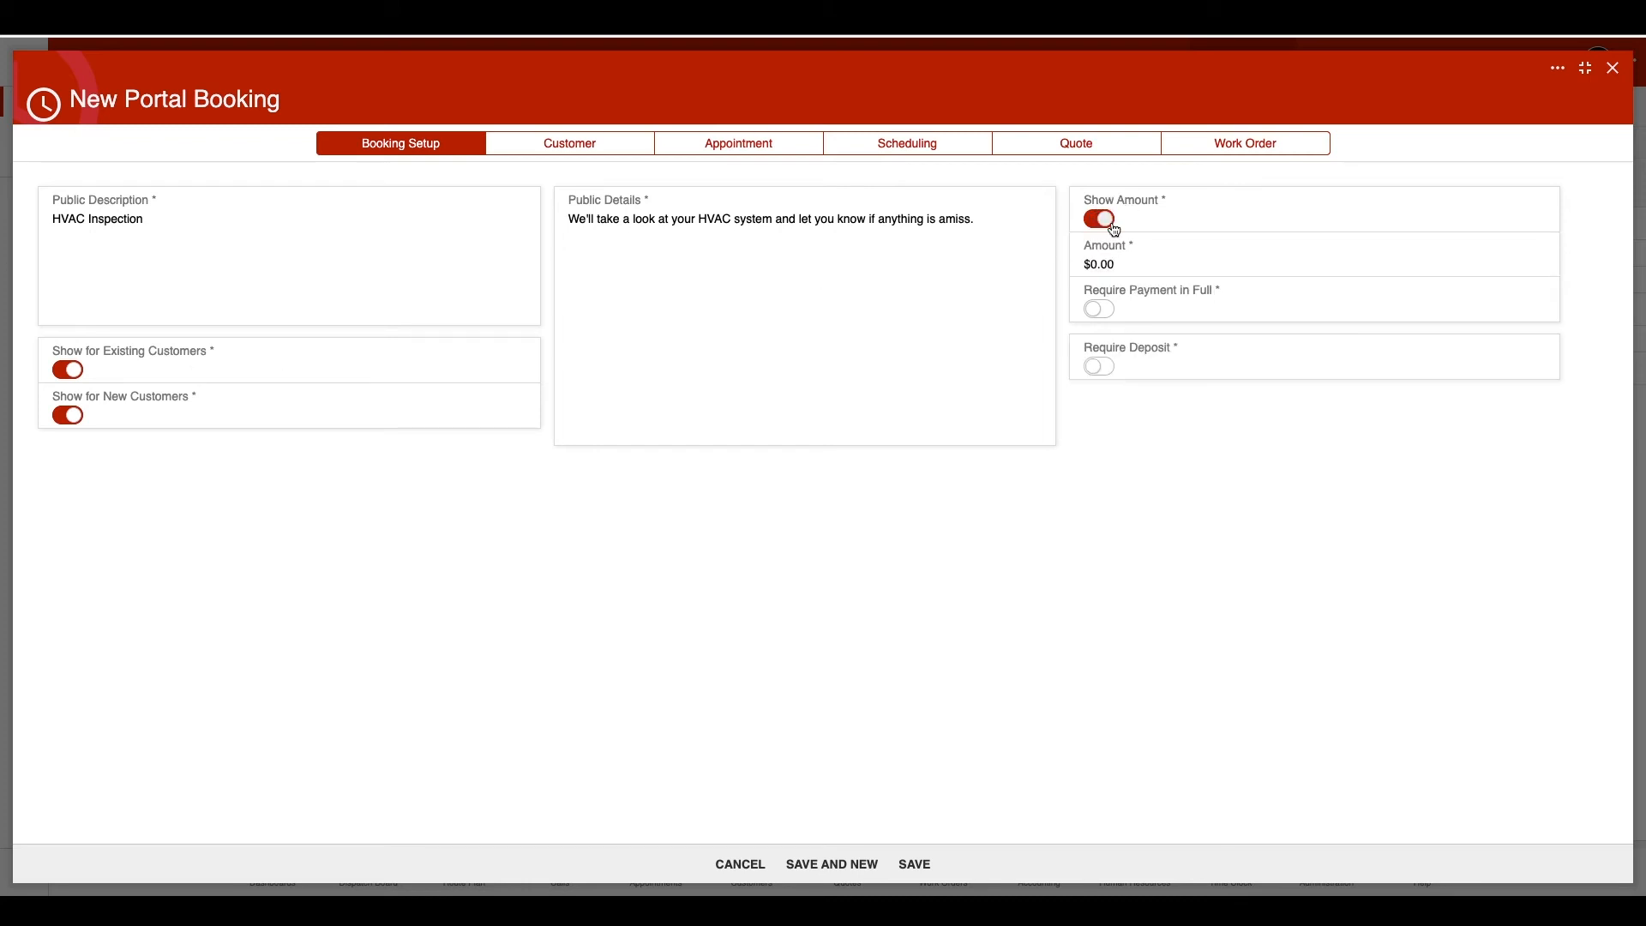
left_click(1112, 261)
type("100")
left_click(1106, 369)
left_click(1106, 366)
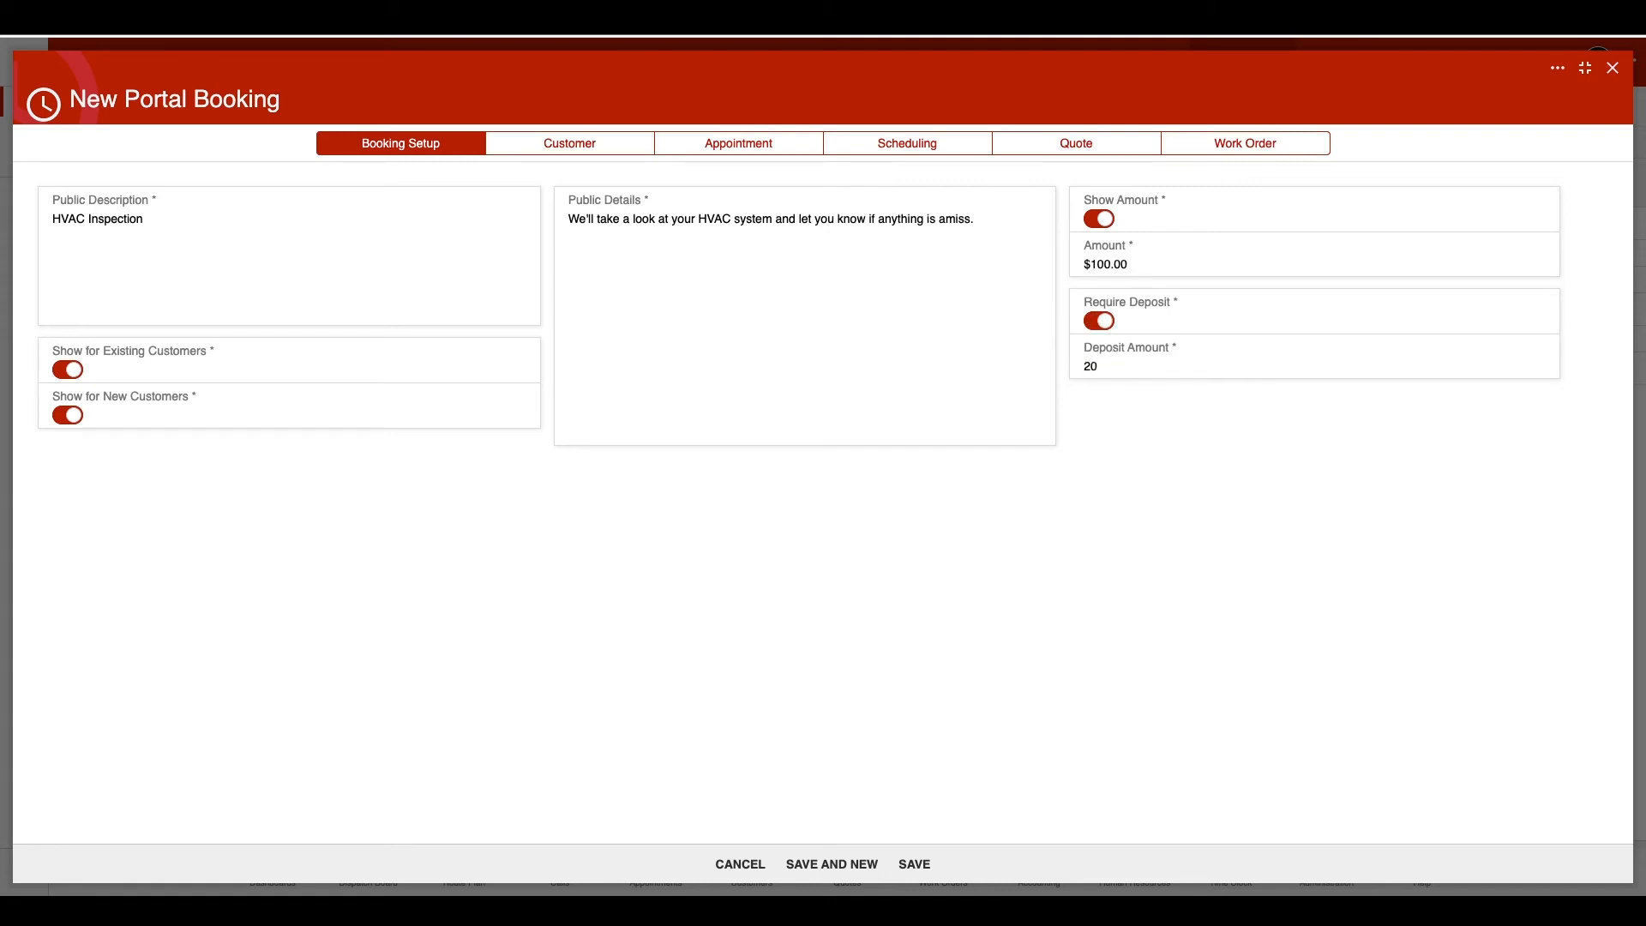
left_click(1132, 438)
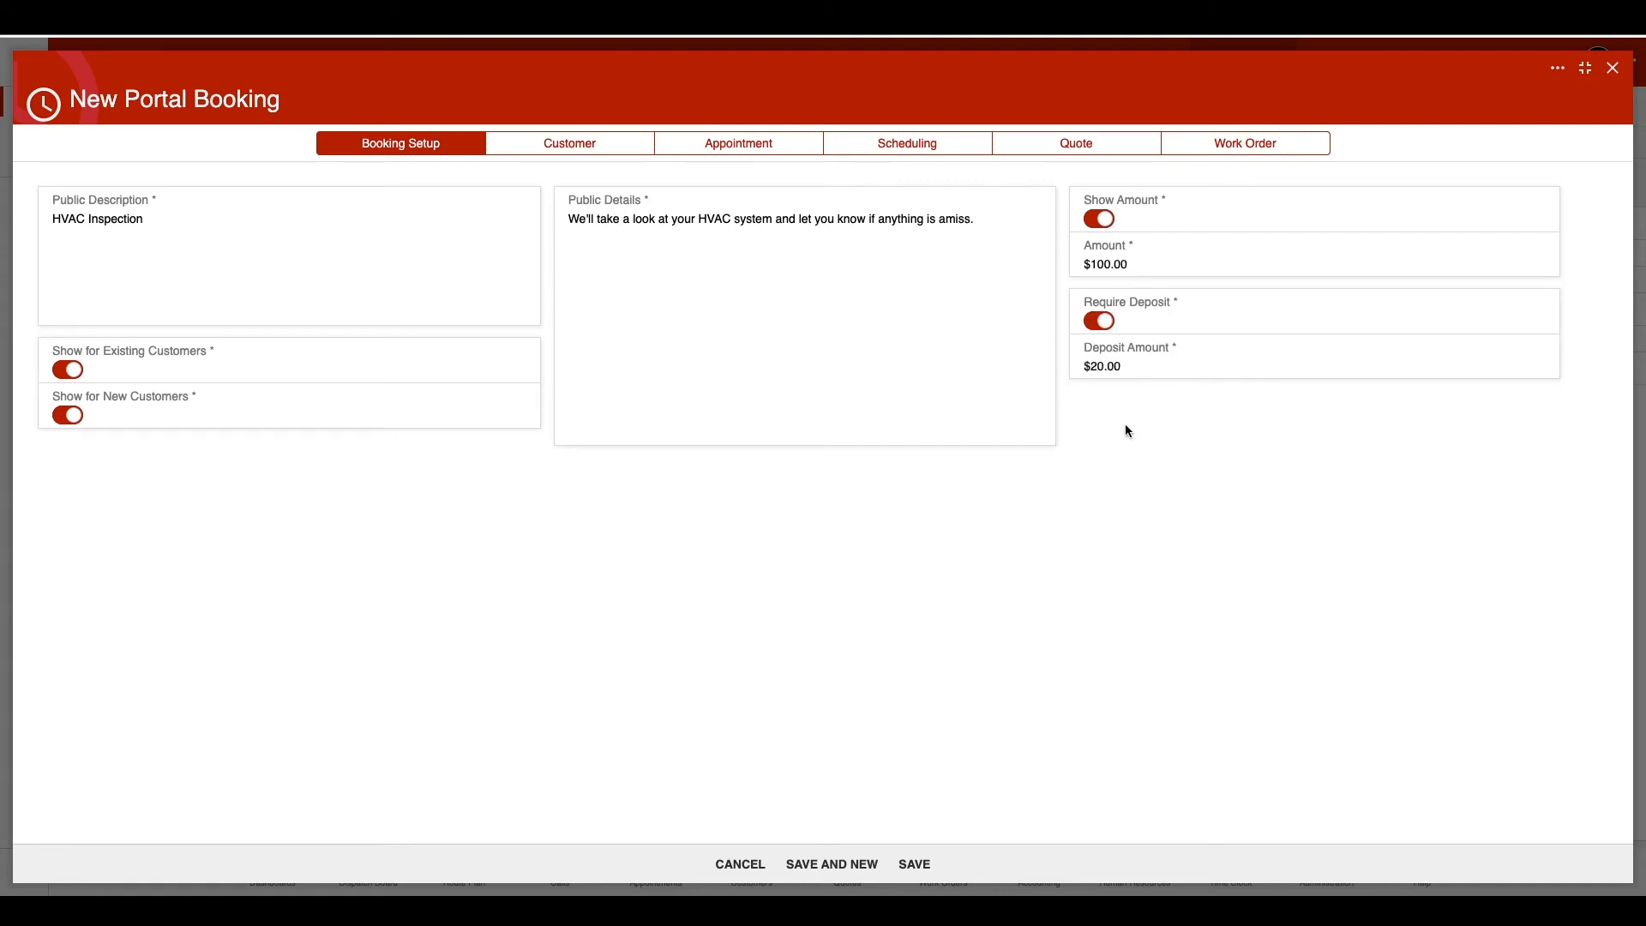
Create and assign the customer source "Website CTA Button" for the booking, and set the terms to Due on receipt
left_click(584, 146)
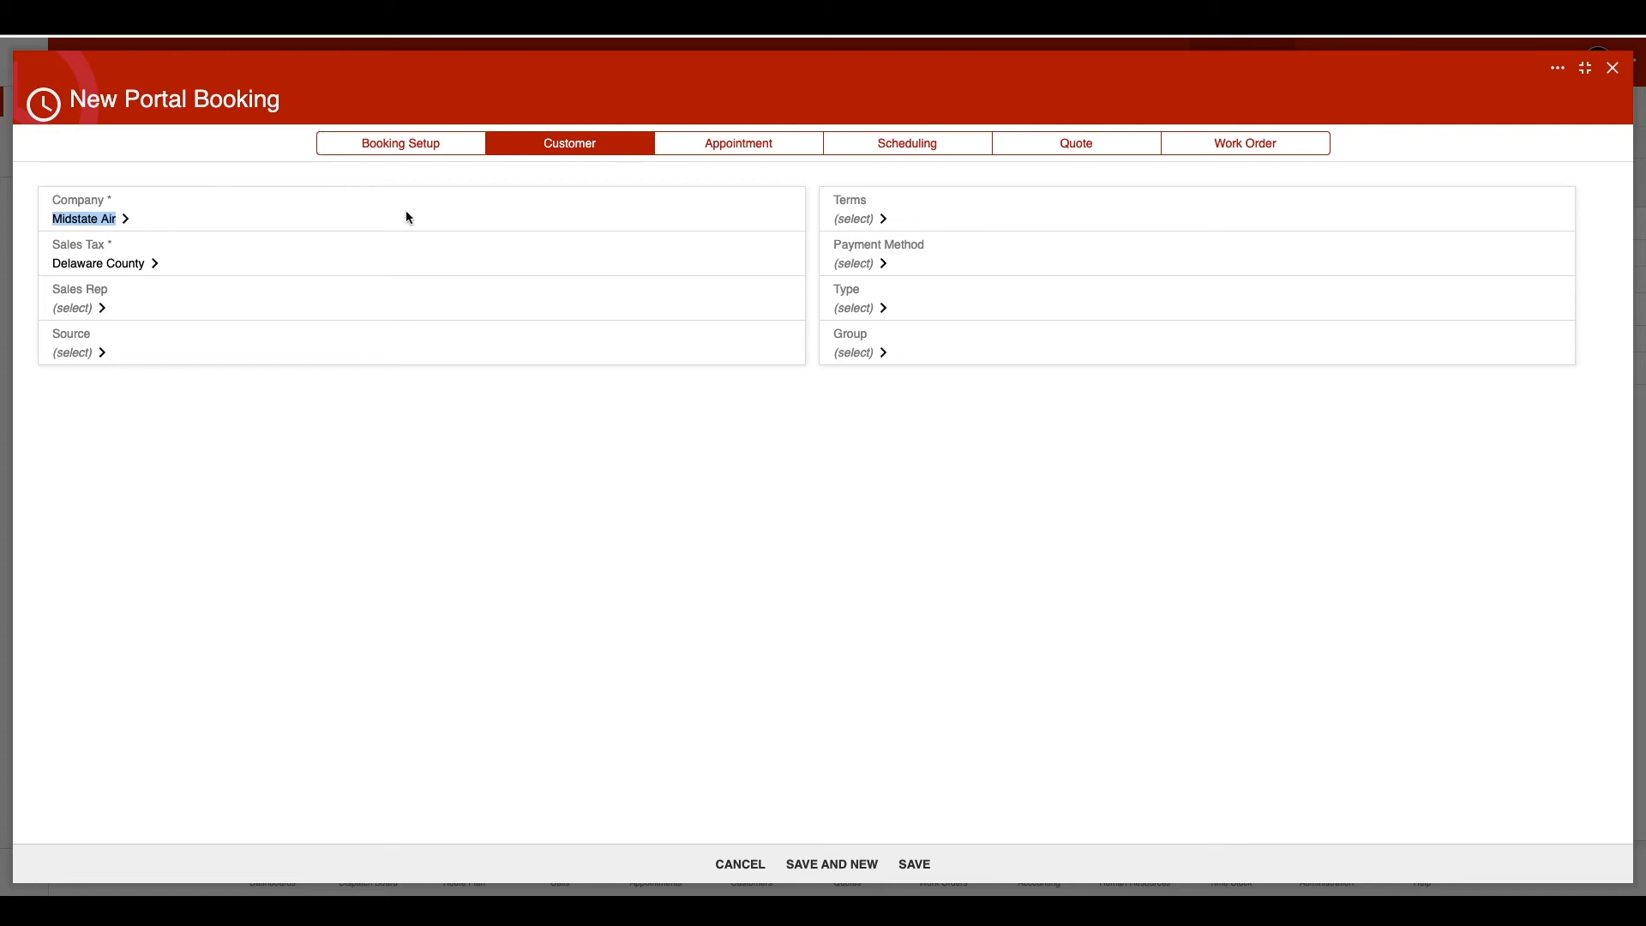
left_click(101, 353)
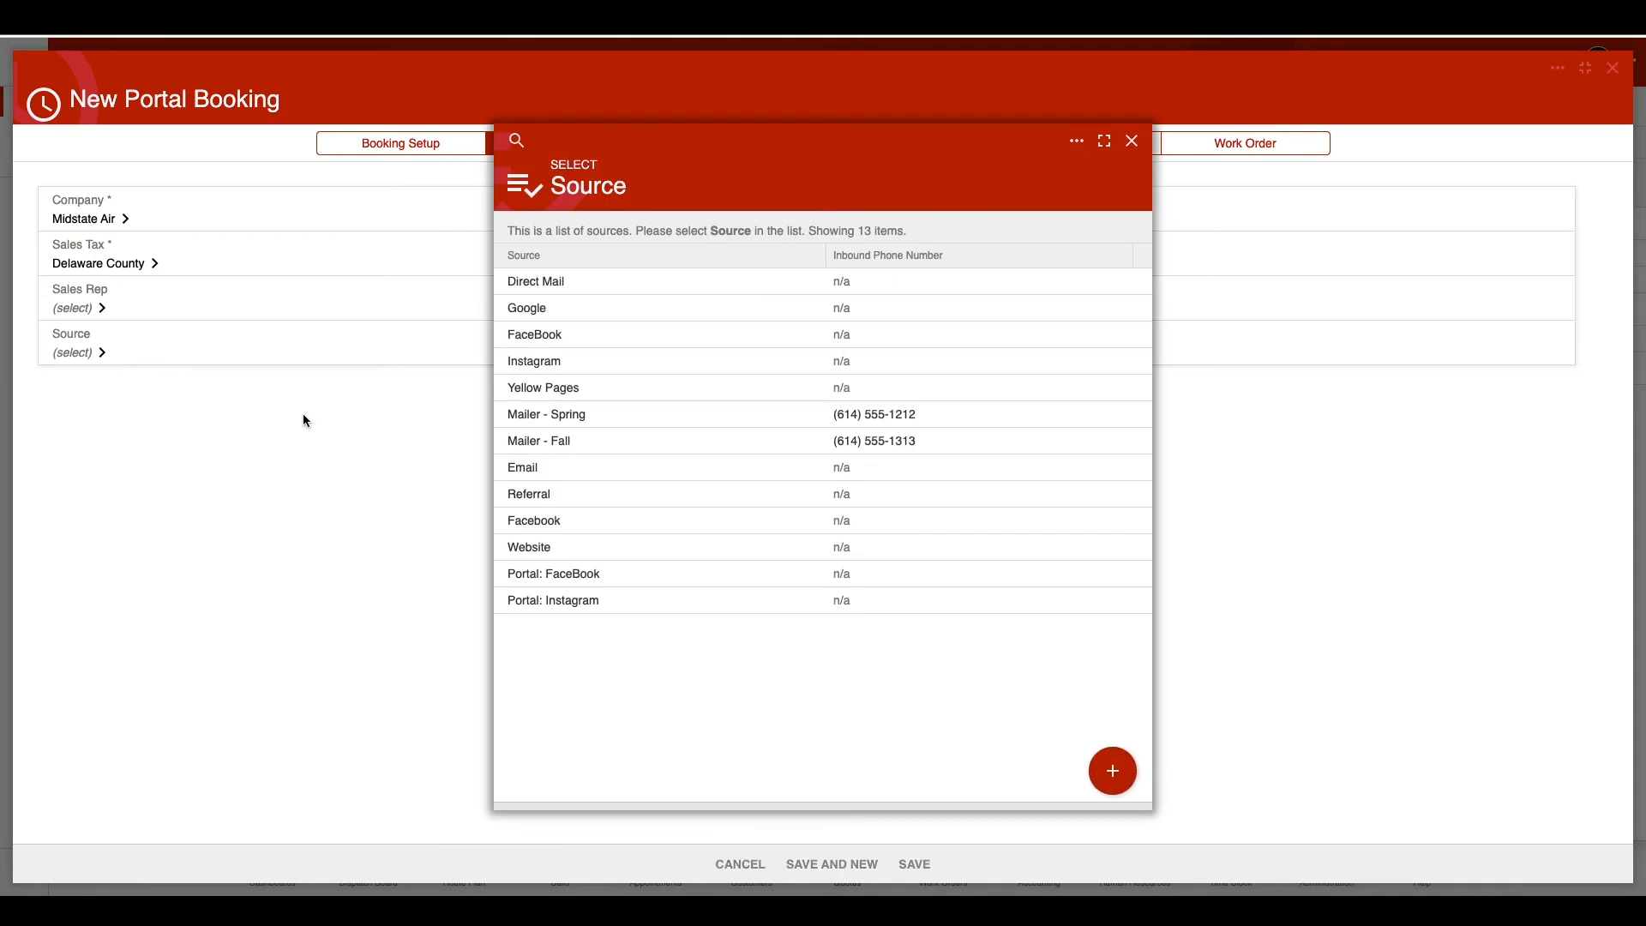
left_click(1123, 771)
type("Website CTA Button")
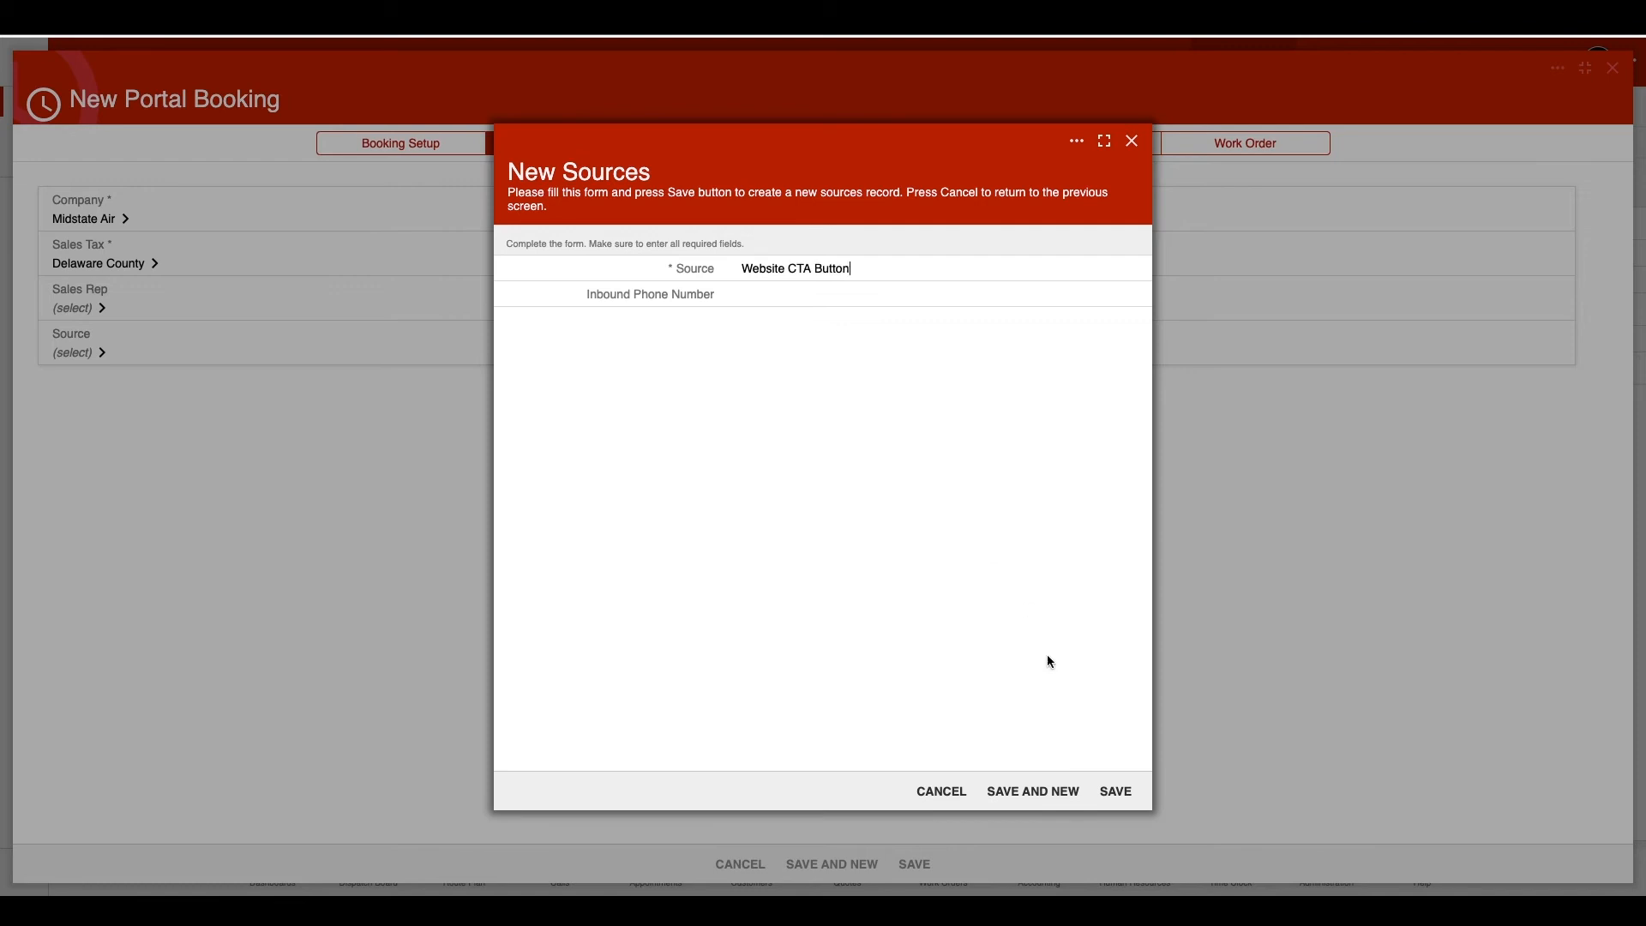
left_click(1117, 790)
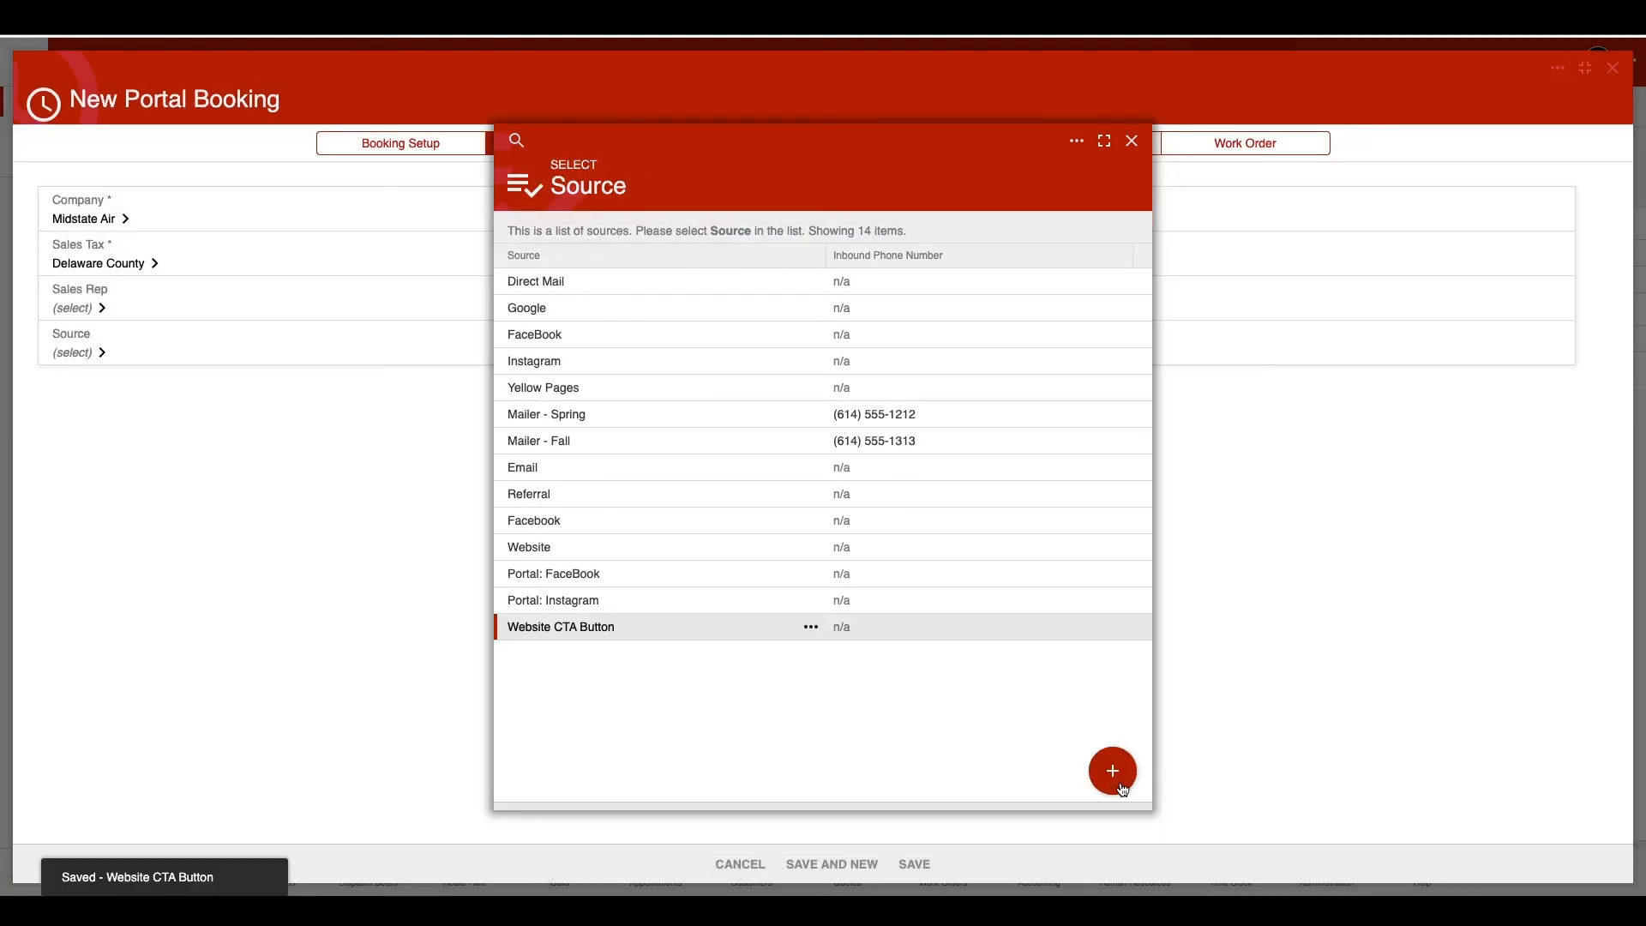
left_click(753, 627)
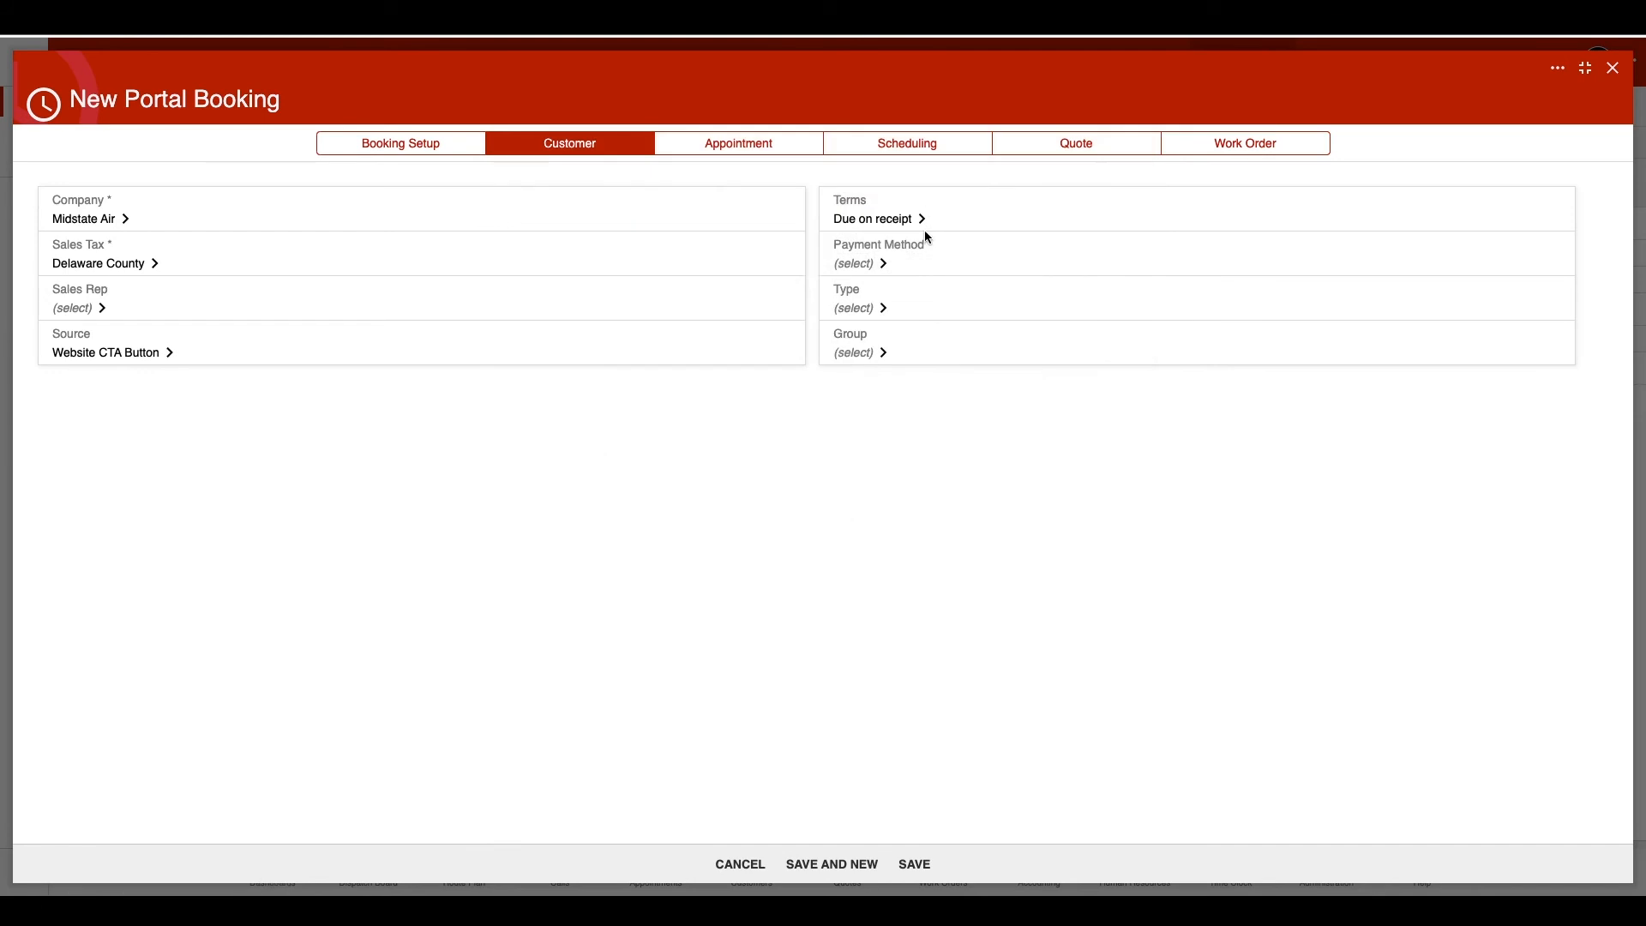
Have the booking create an appointment described as "HVAC Inspection" and allow customers to schedule it
left_click(779, 144)
type("HVAC Inspection")
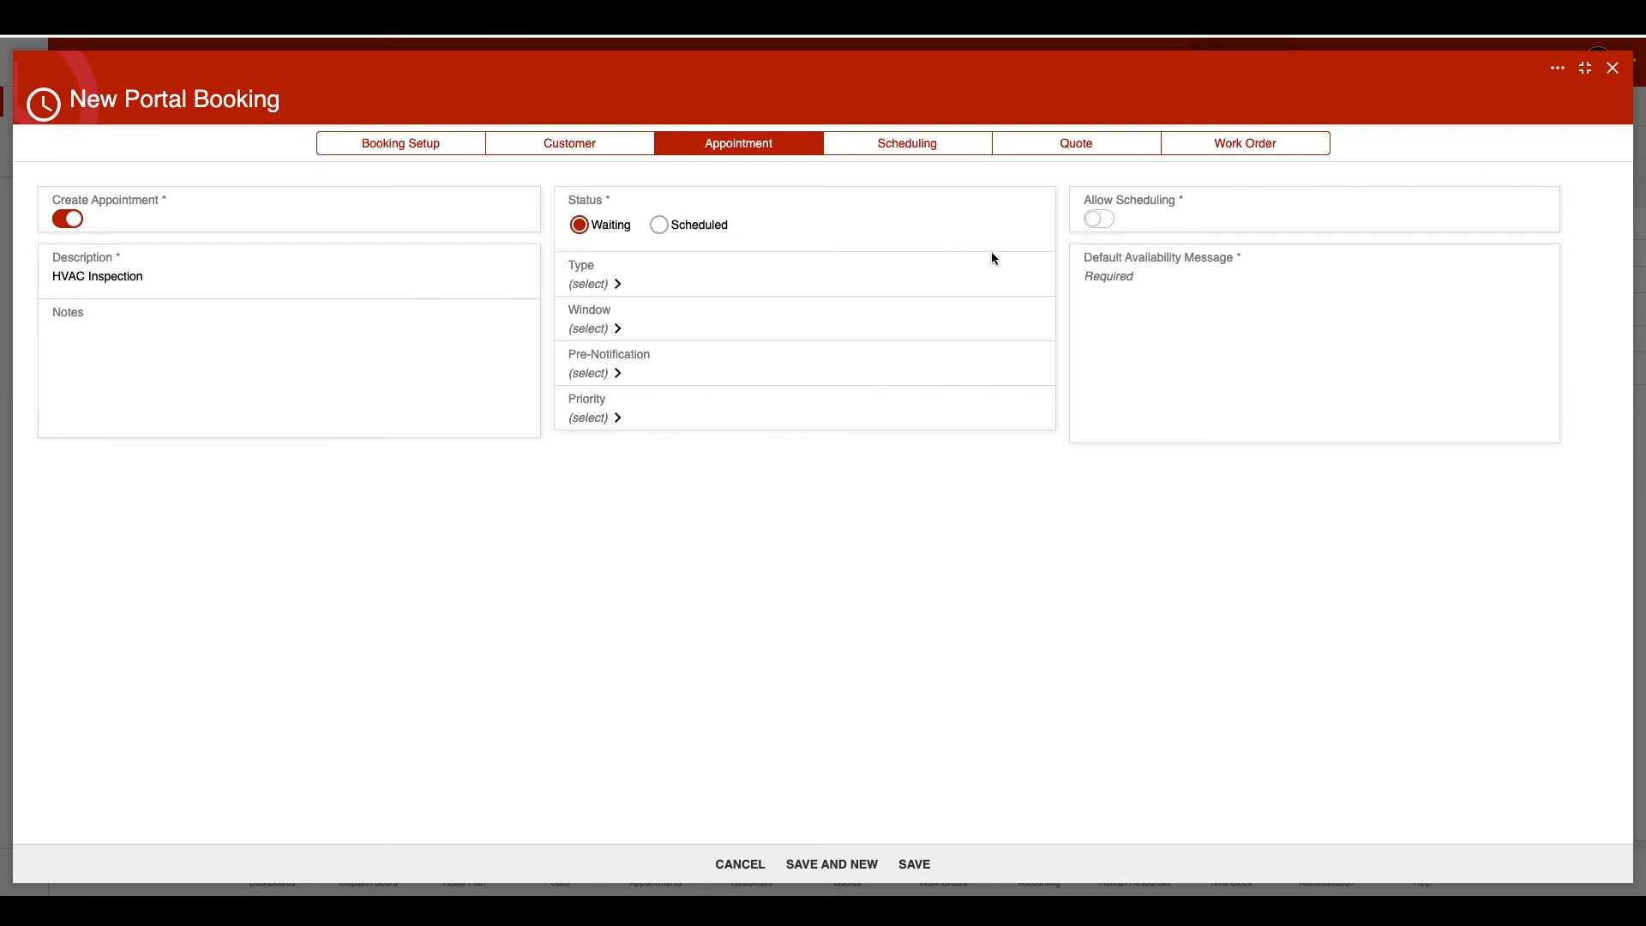
left_click(1101, 225)
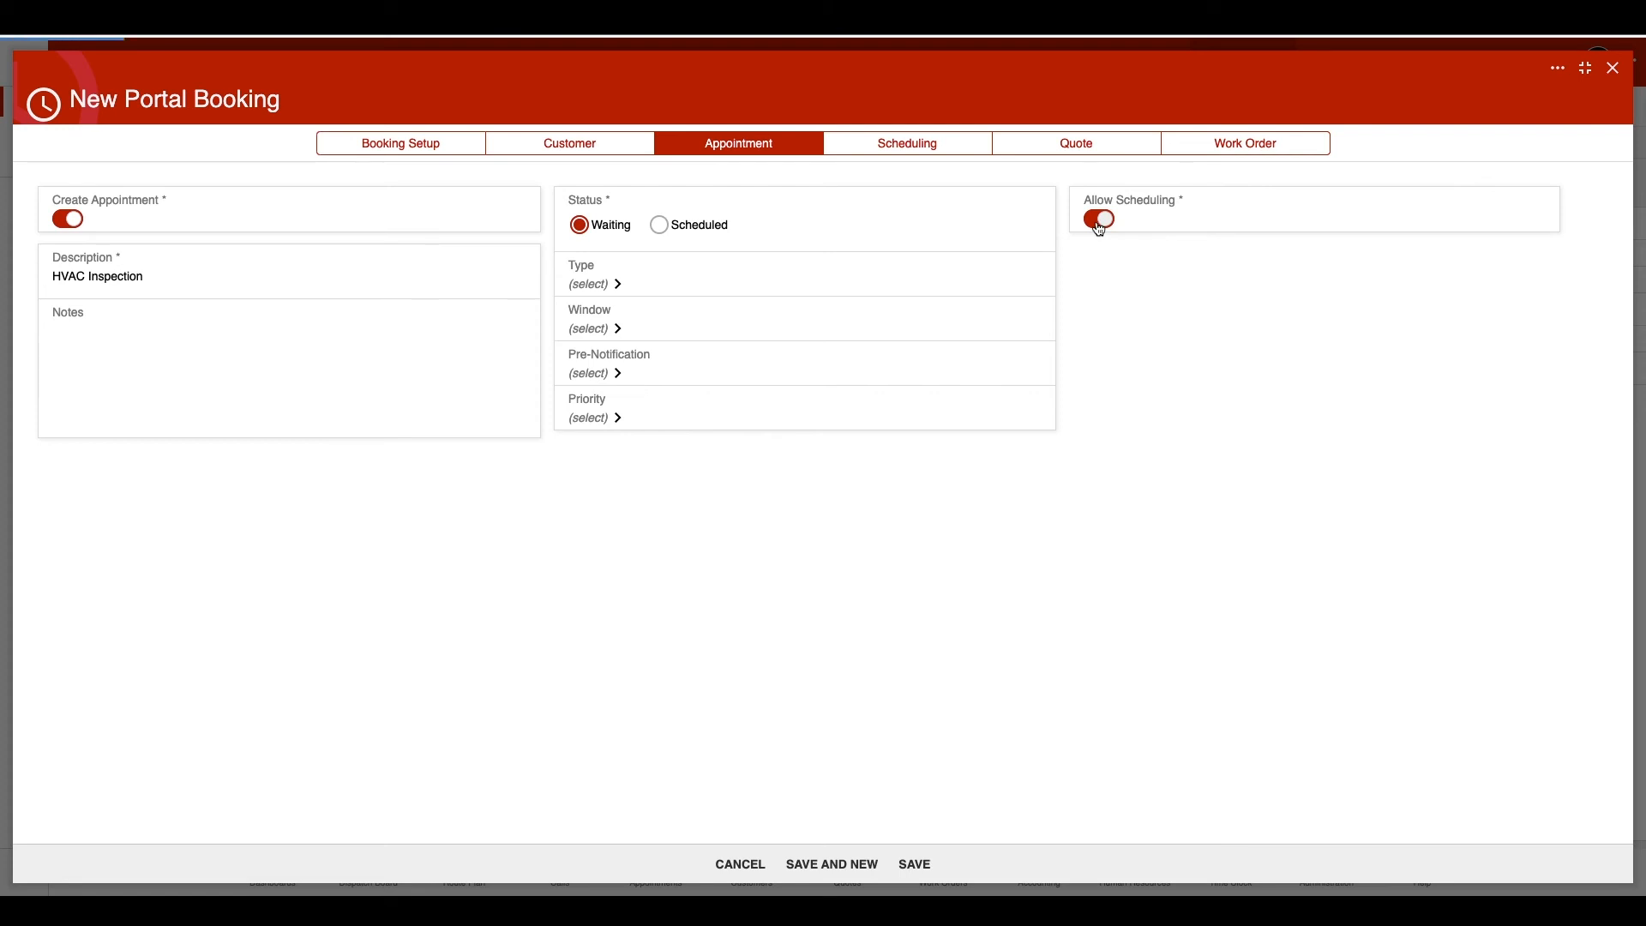
Set the scheduling availability to Show Next 50 Available Openings, available from 8 AM
left_click(926, 156)
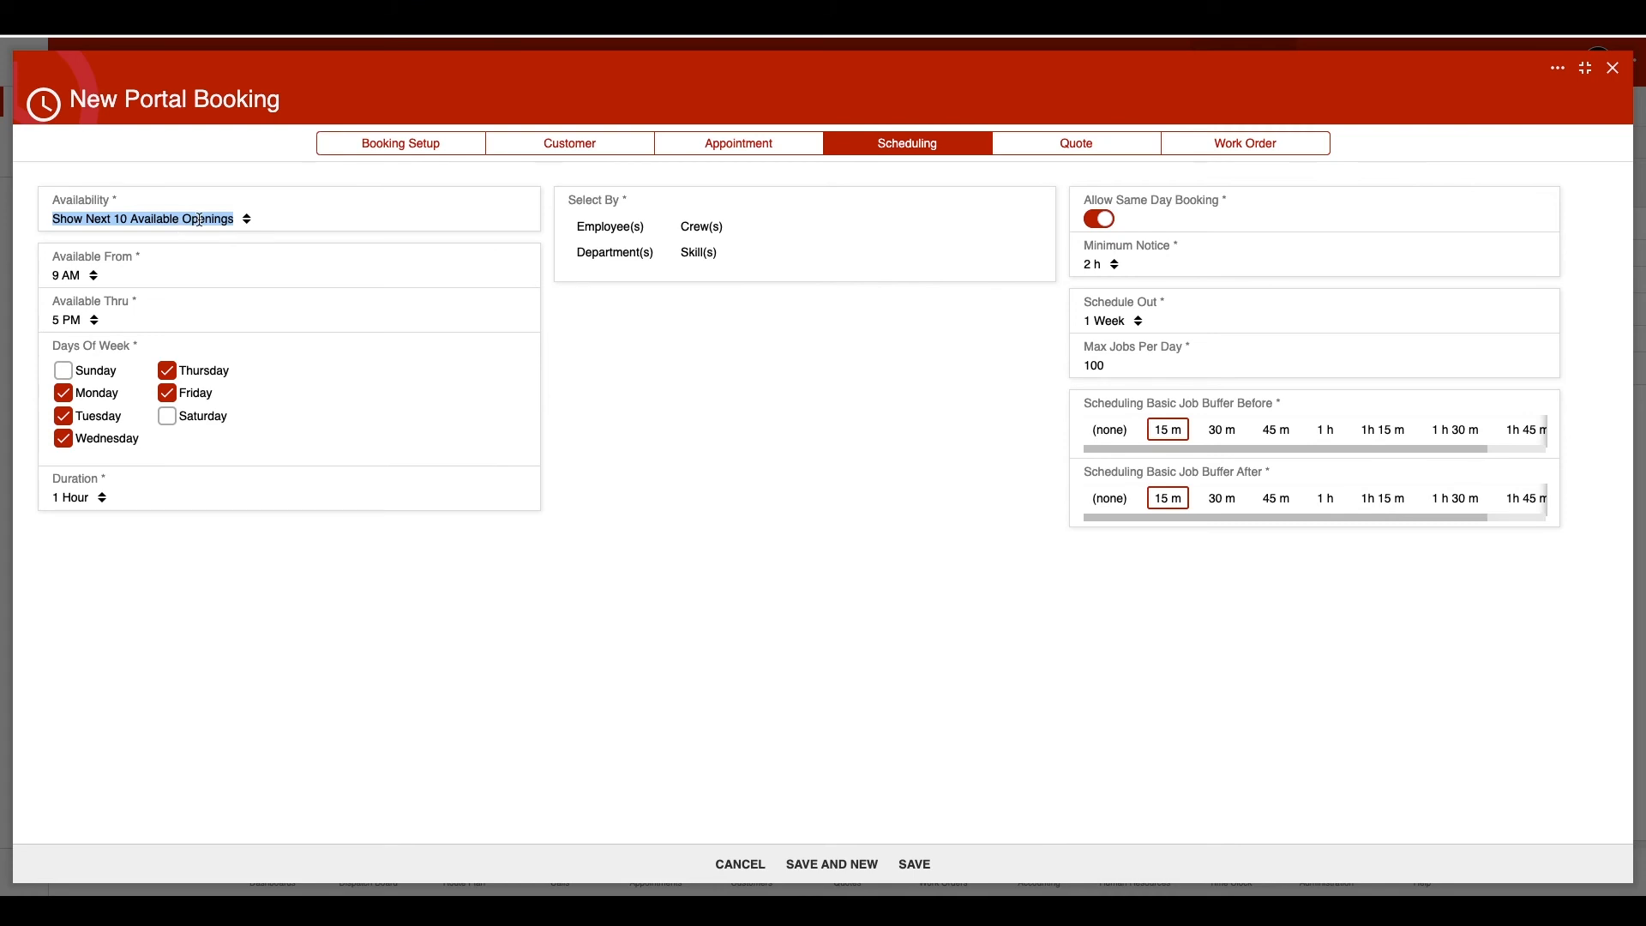
left_click(244, 218)
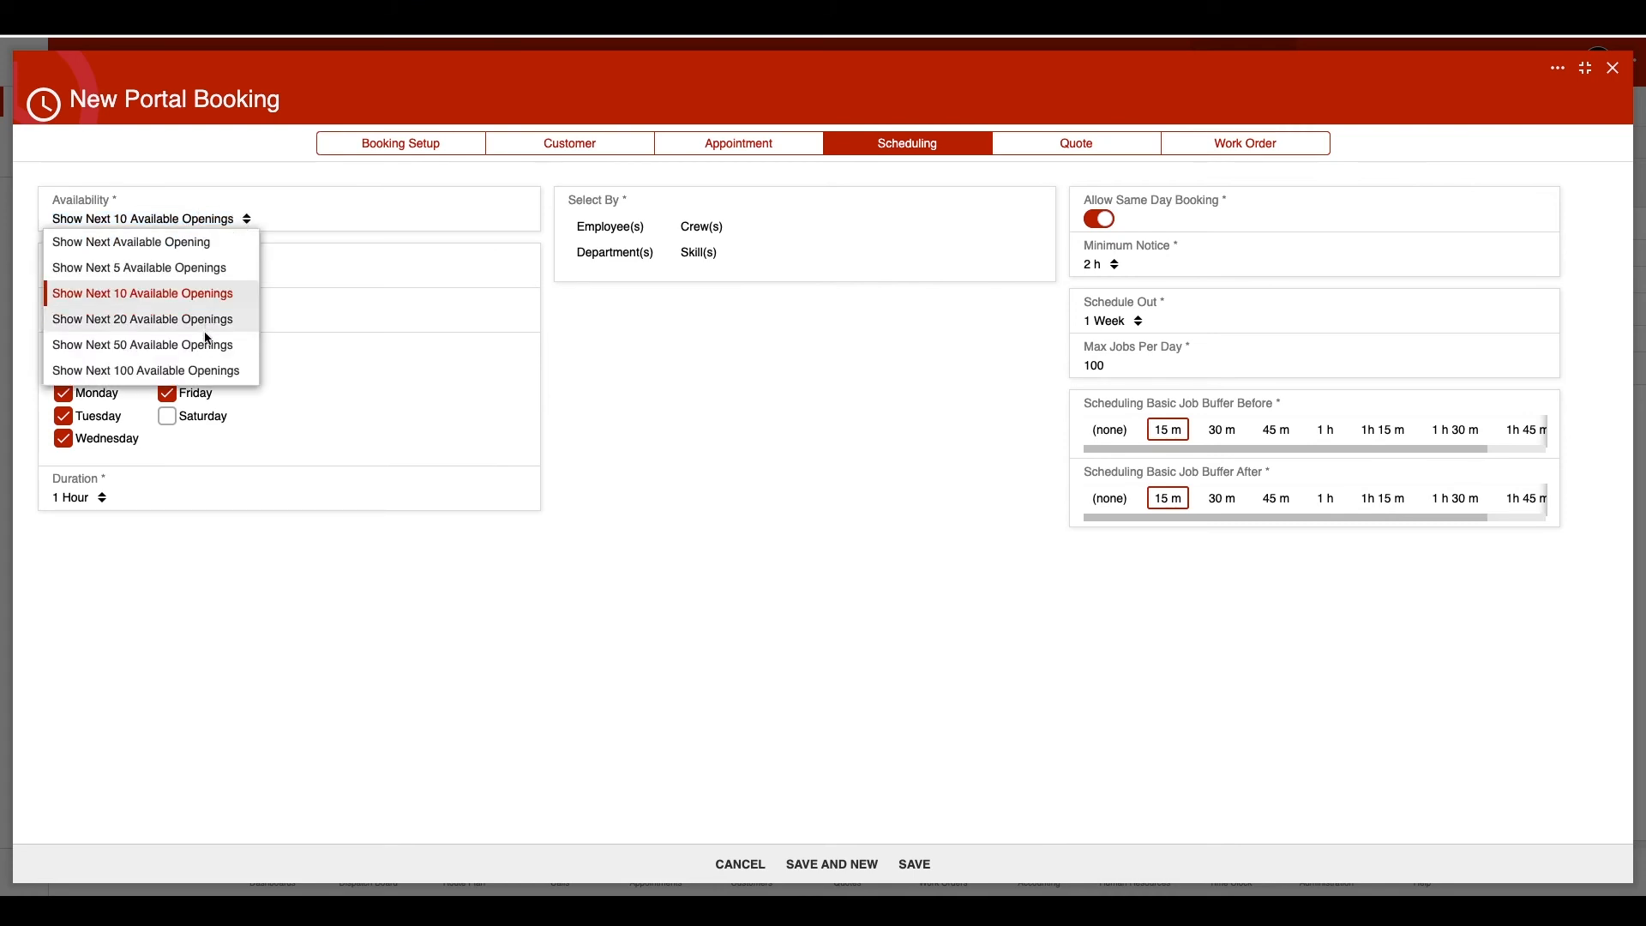
left_click(206, 344)
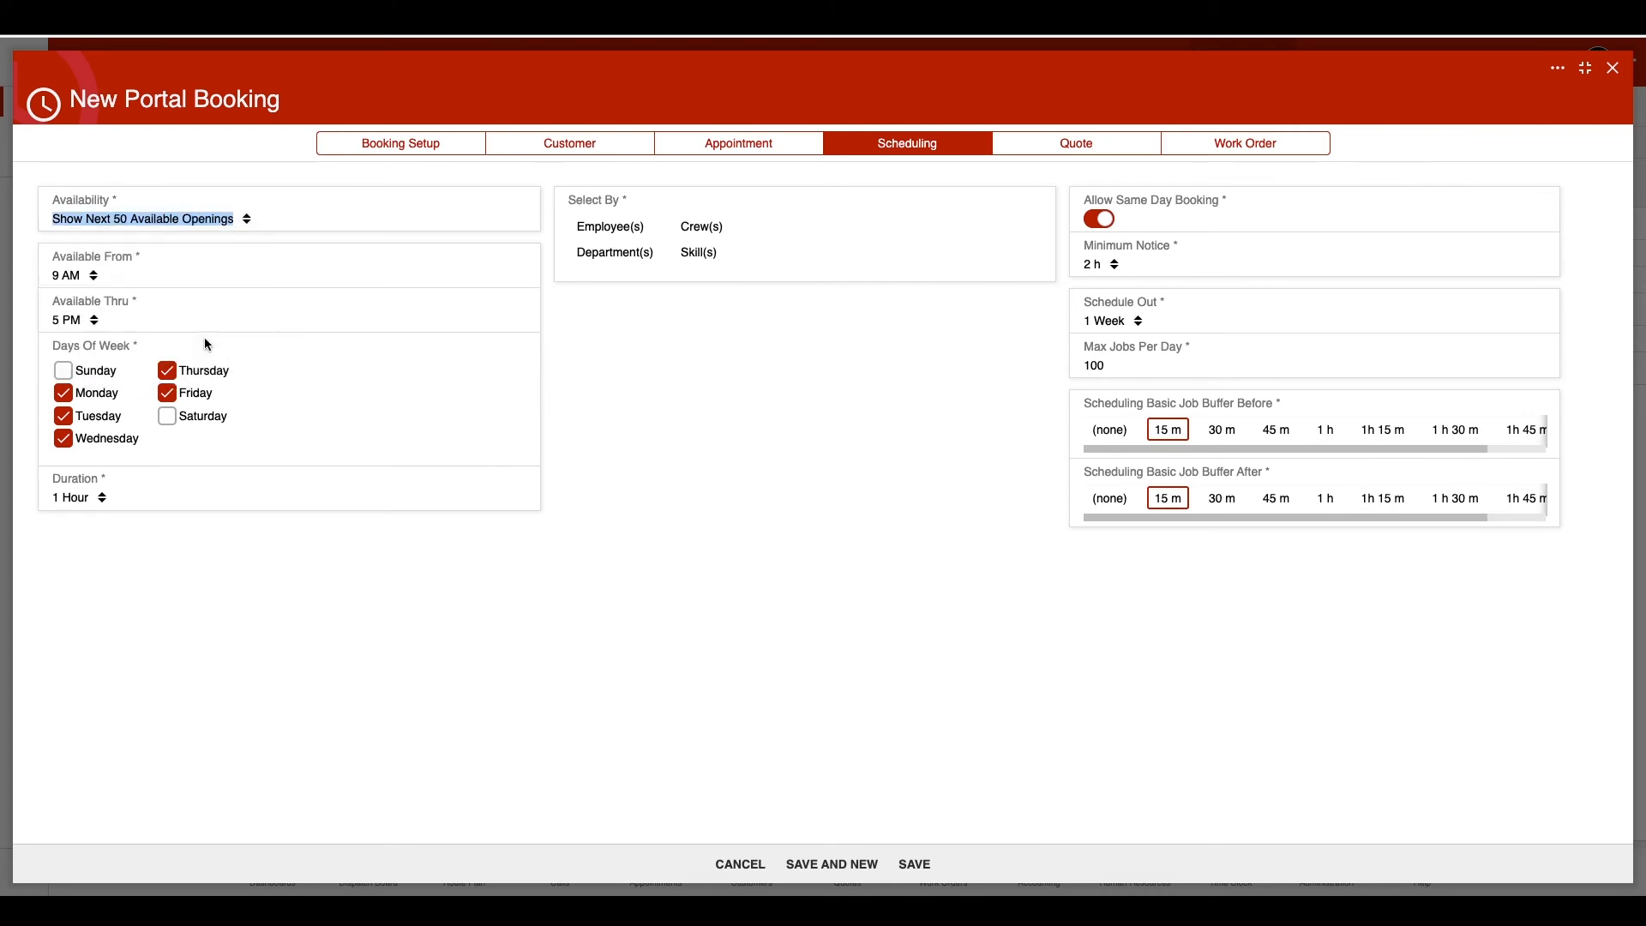
left_click(90, 277)
left_click(86, 255)
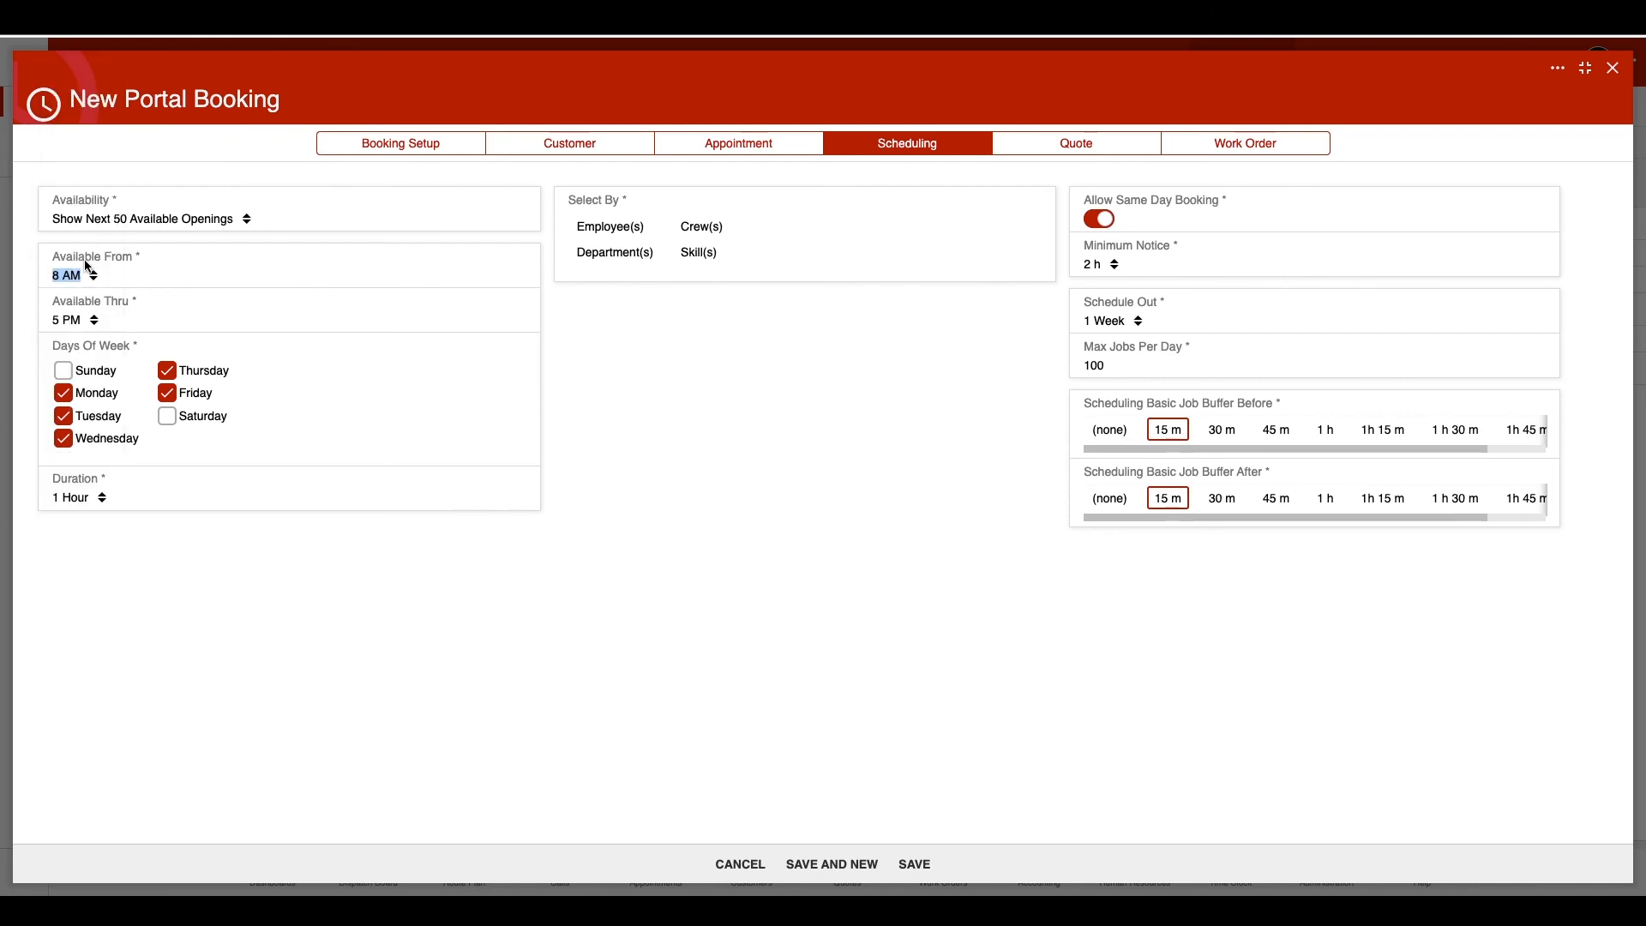
Add Saturday to the booking's available days and set the job duration to 2 Hours
left_click(168, 416)
left_click(101, 498)
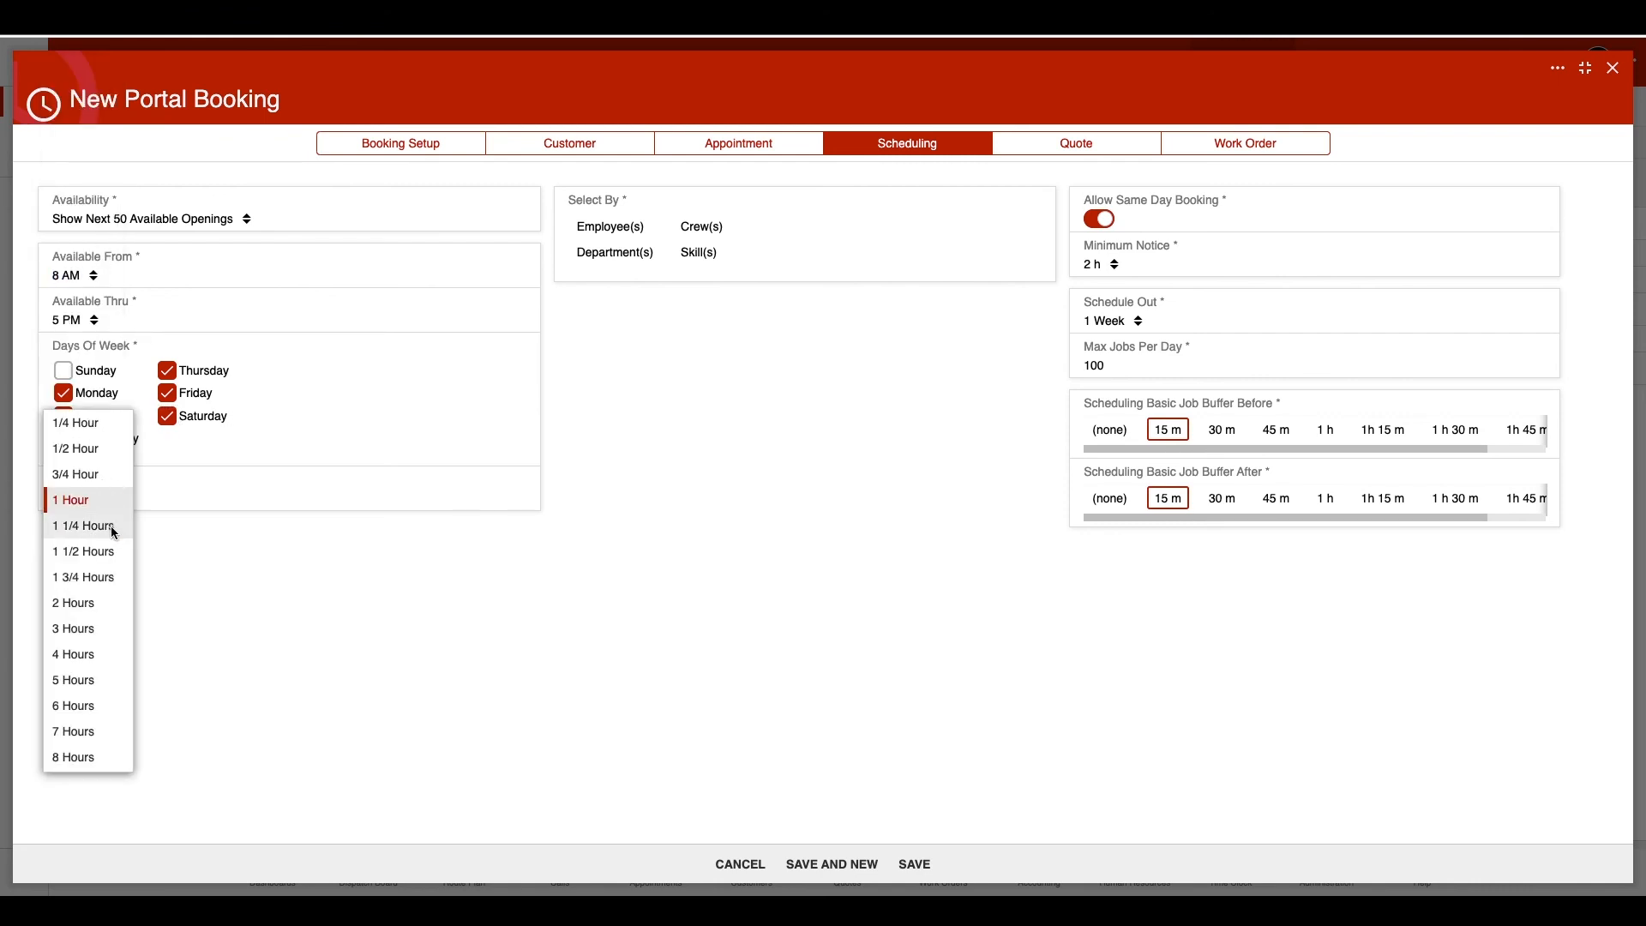
left_click(117, 601)
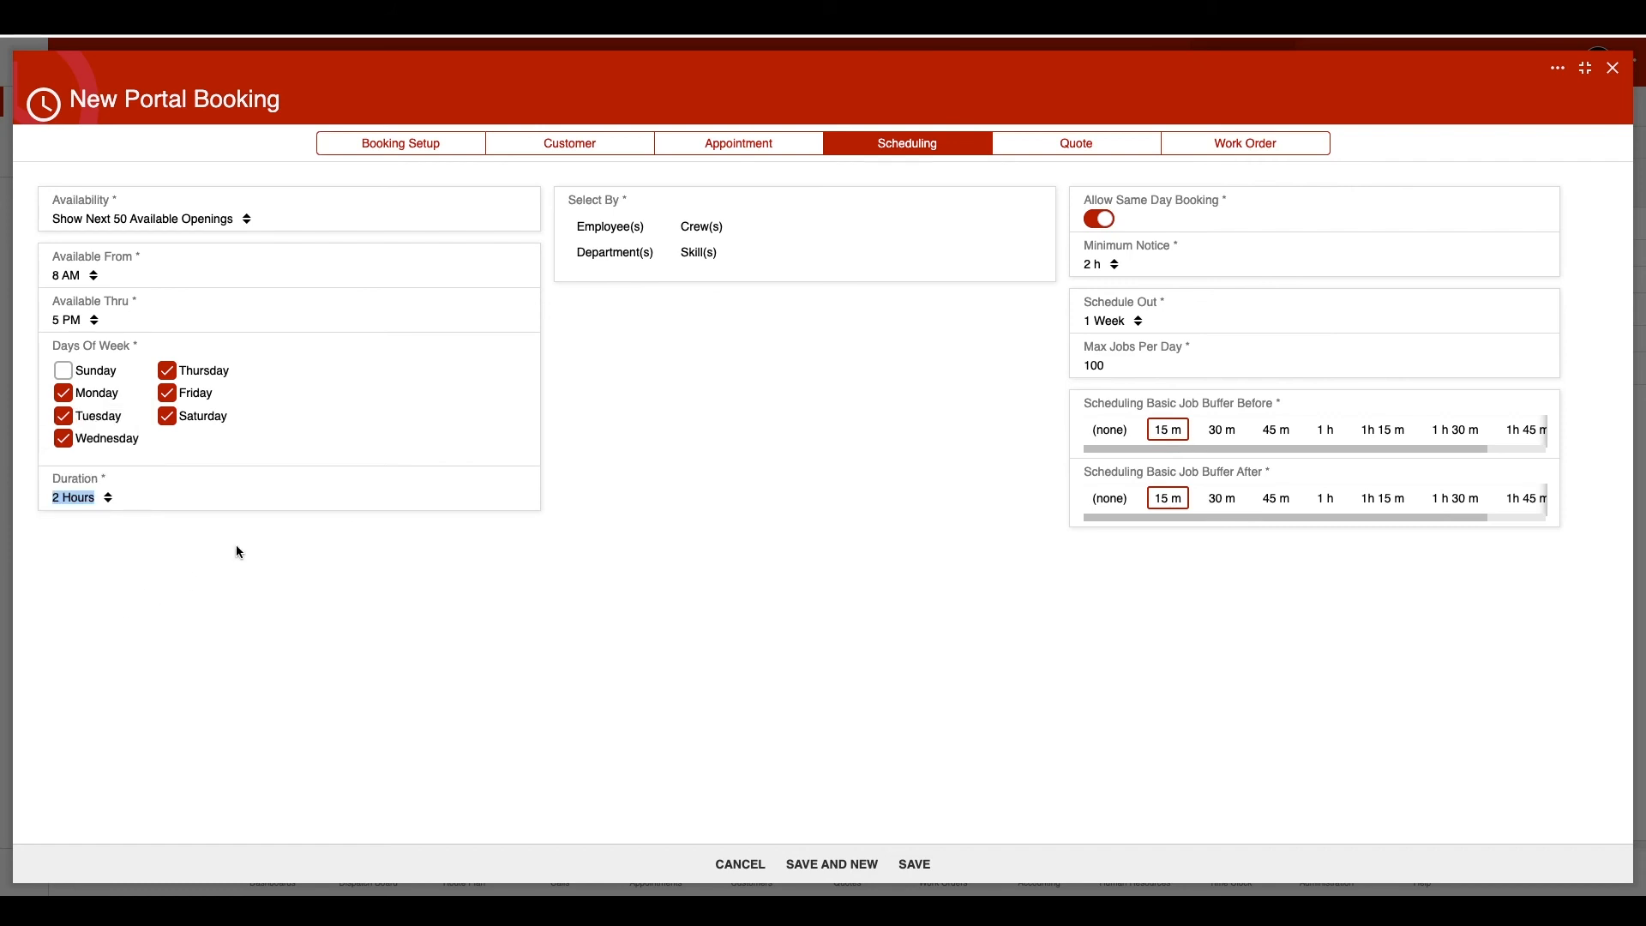
Make the booking's scheduling select by employees and include the four technicians who can take the job
left_click(656, 228)
left_click(579, 342)
left_click(580, 409)
left_click(723, 387)
left_click(725, 433)
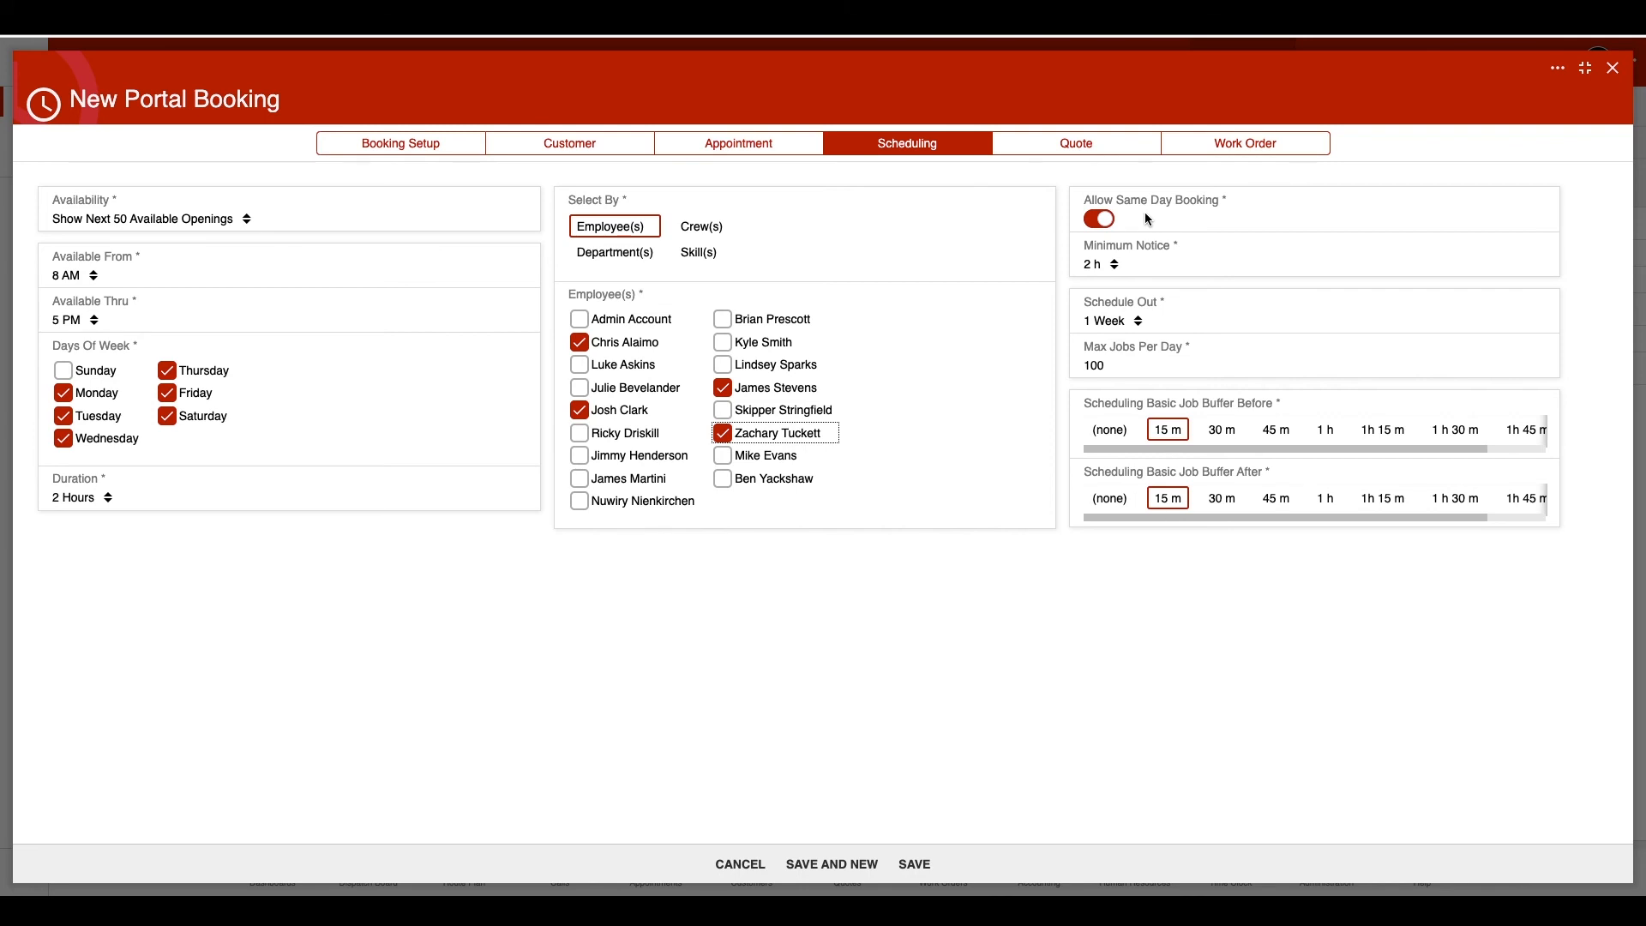
Keep the minimum notice at 2 h and set how far customers can schedule out to 10 Days
left_click(1097, 265)
left_click(1113, 269)
left_click(1118, 269)
left_click(1134, 317)
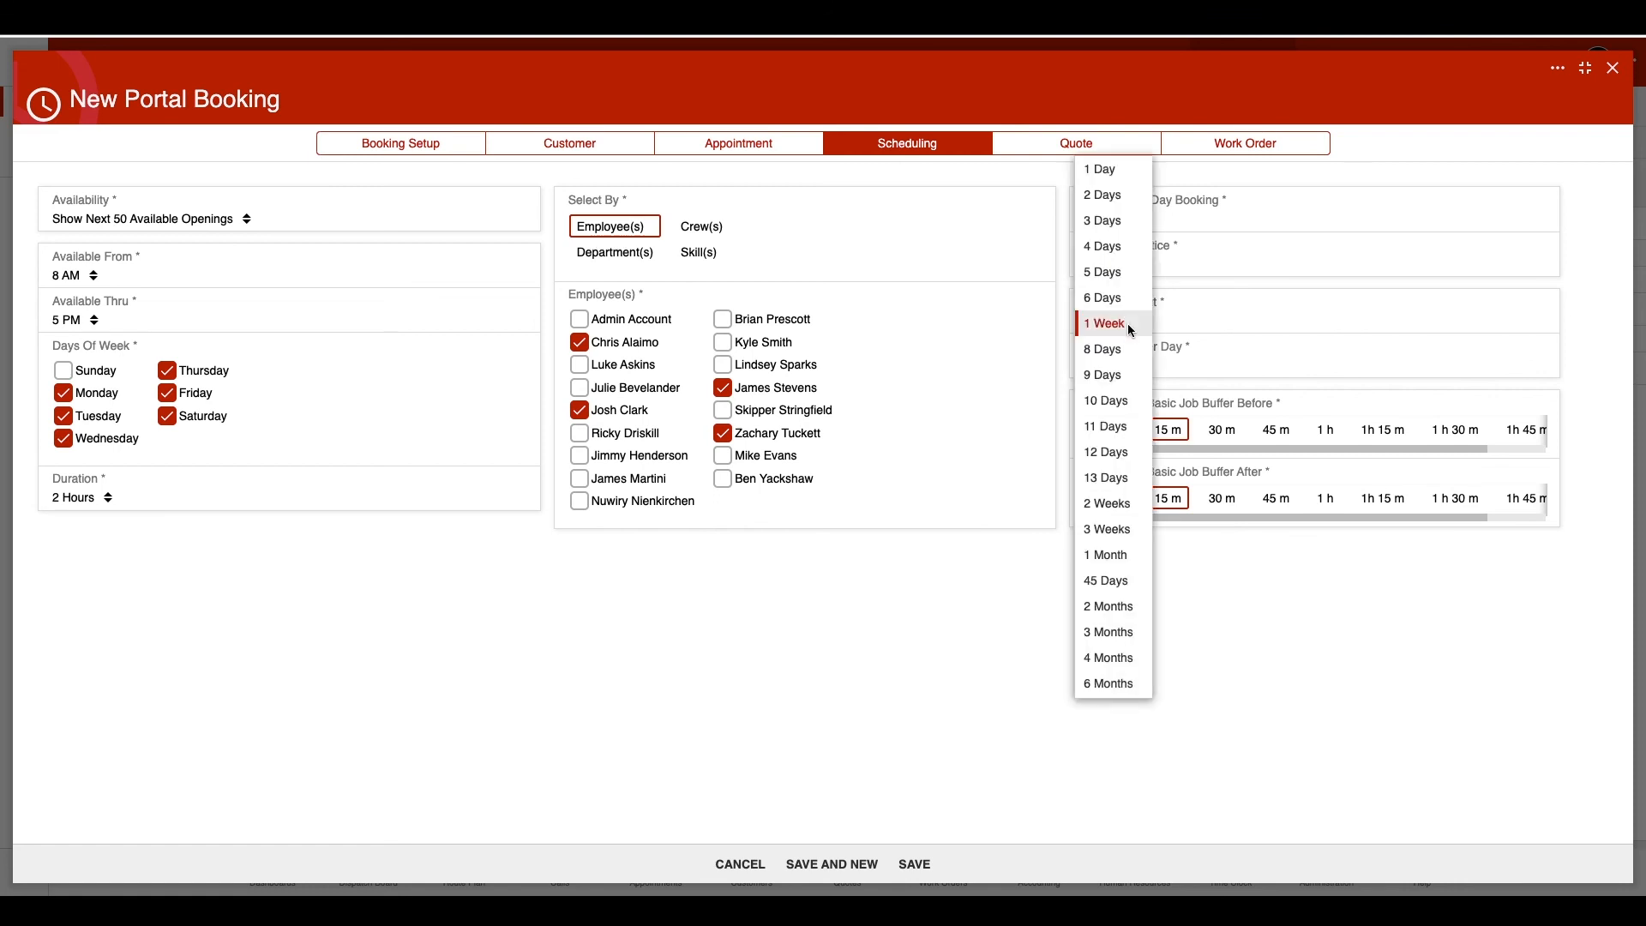
left_click(1128, 397)
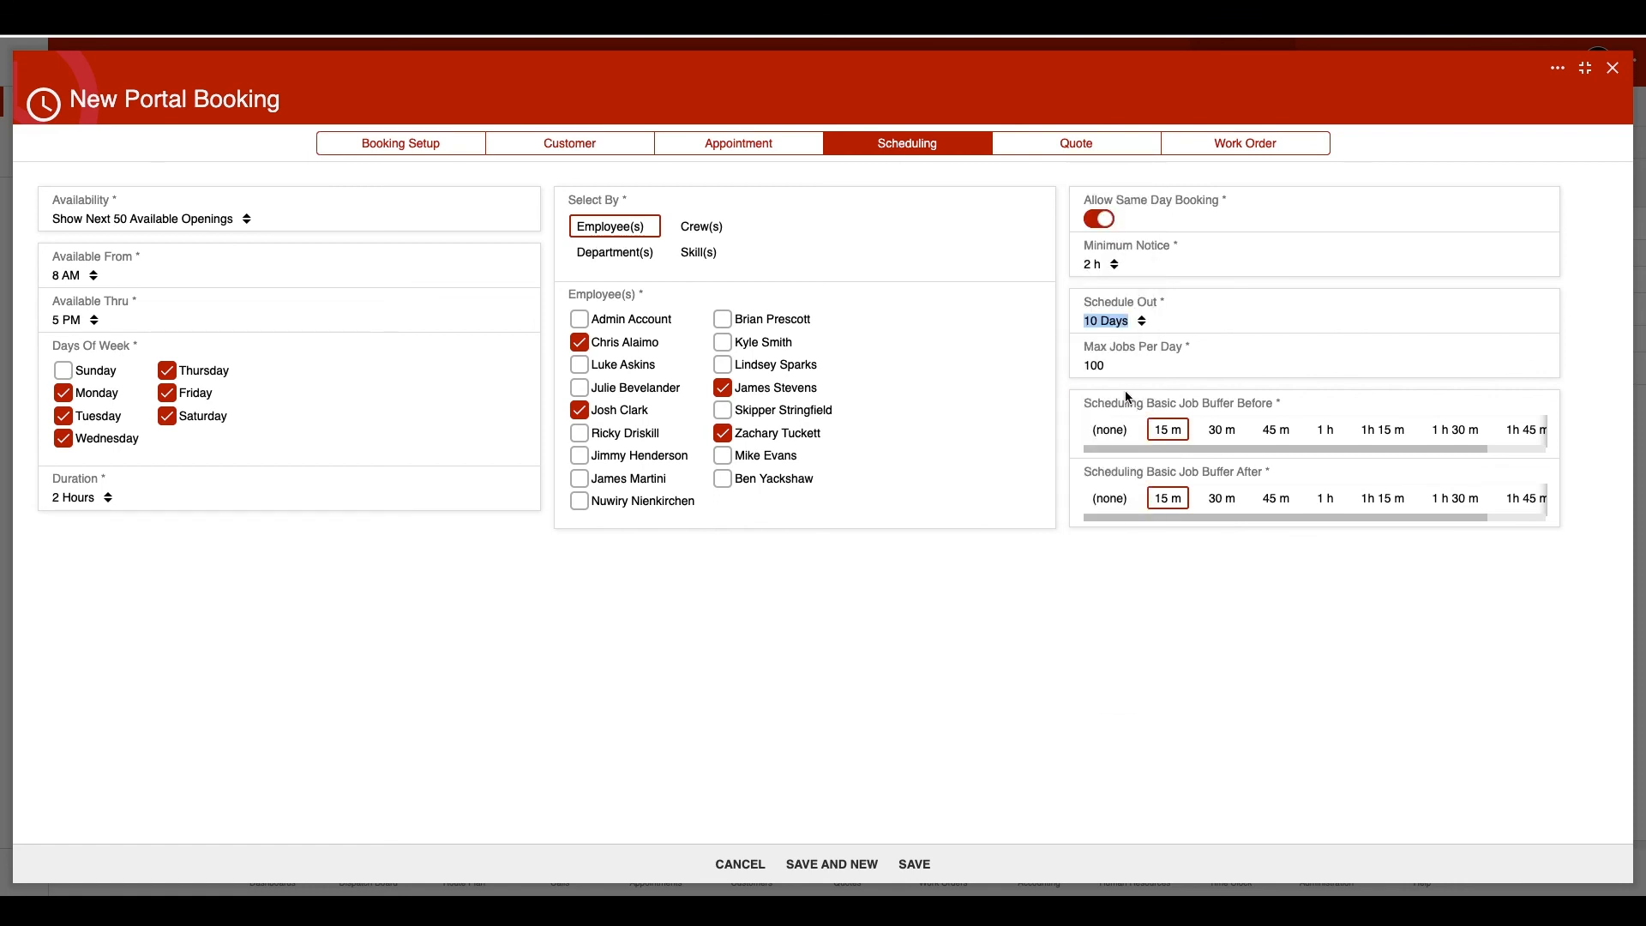
Set the basic job buffers before and after each job to 30 m
left_click(1211, 430)
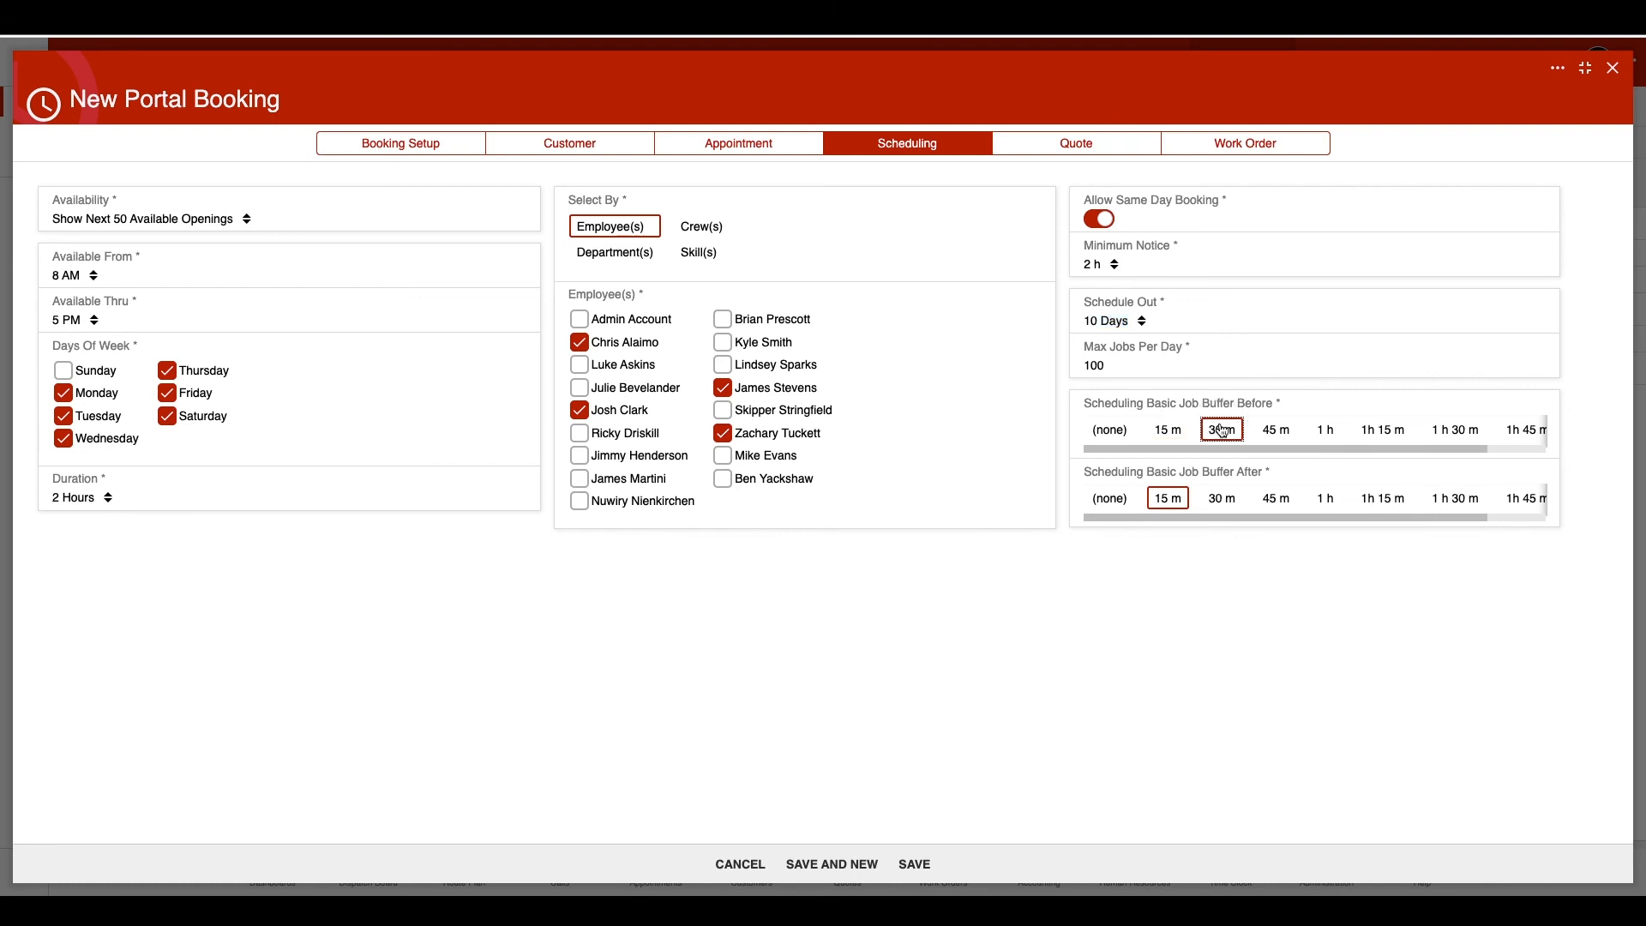
left_click(1227, 501)
left_click(1228, 502)
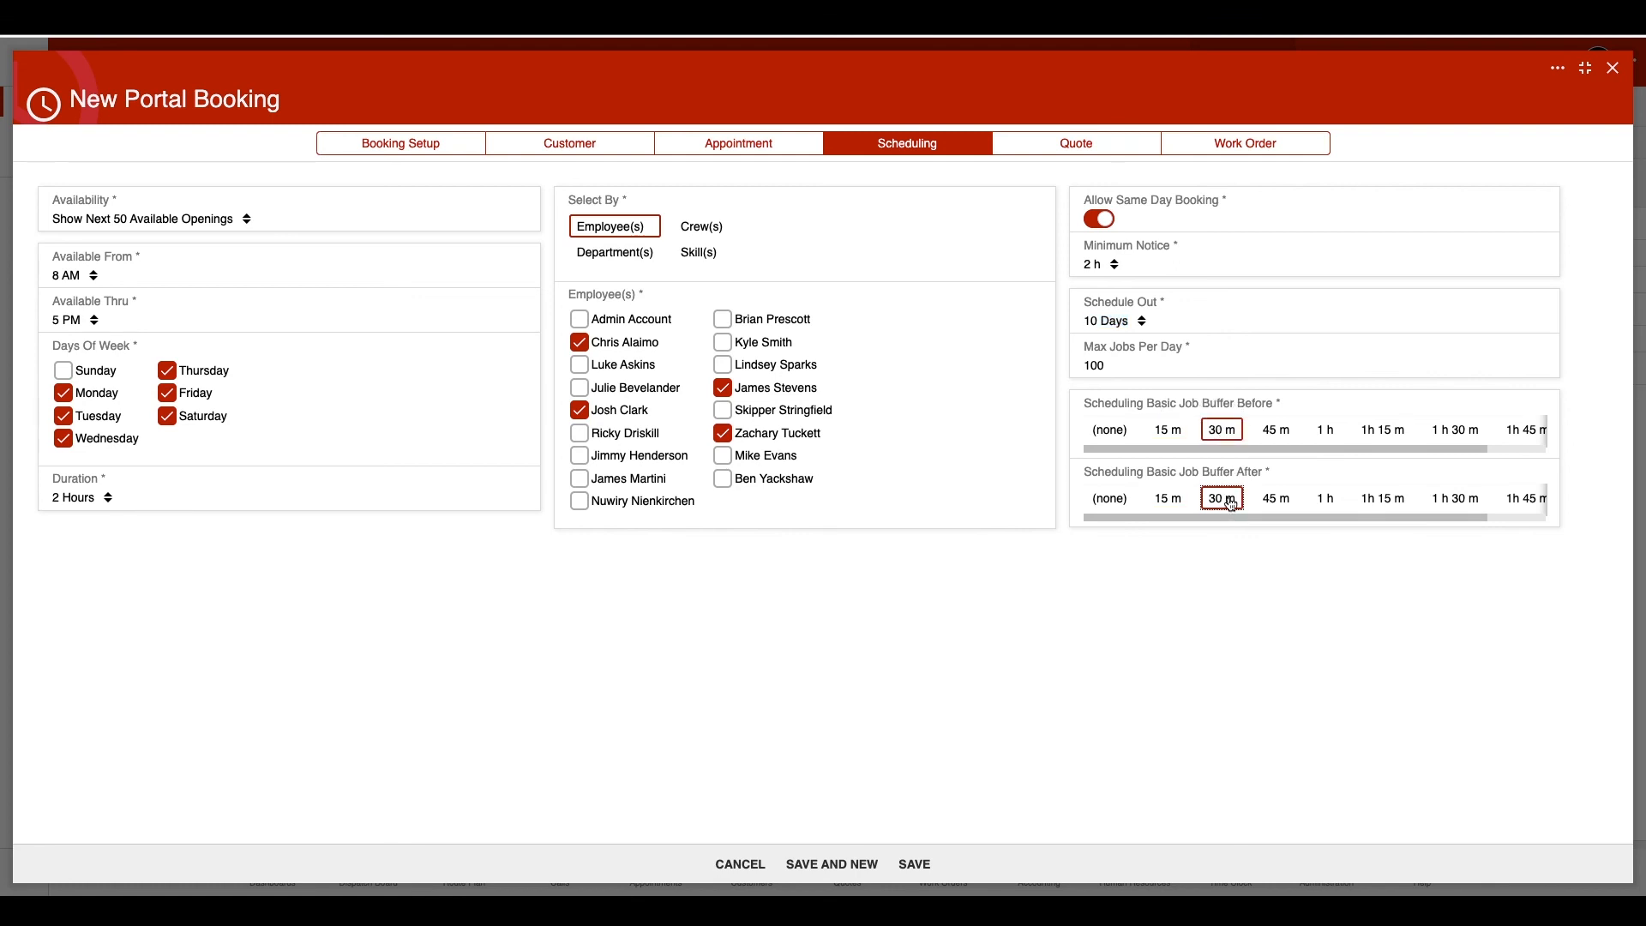
Have the booking create a work order described as "HVAC Inspection" with the source Website CTA Button
left_click(1190, 152)
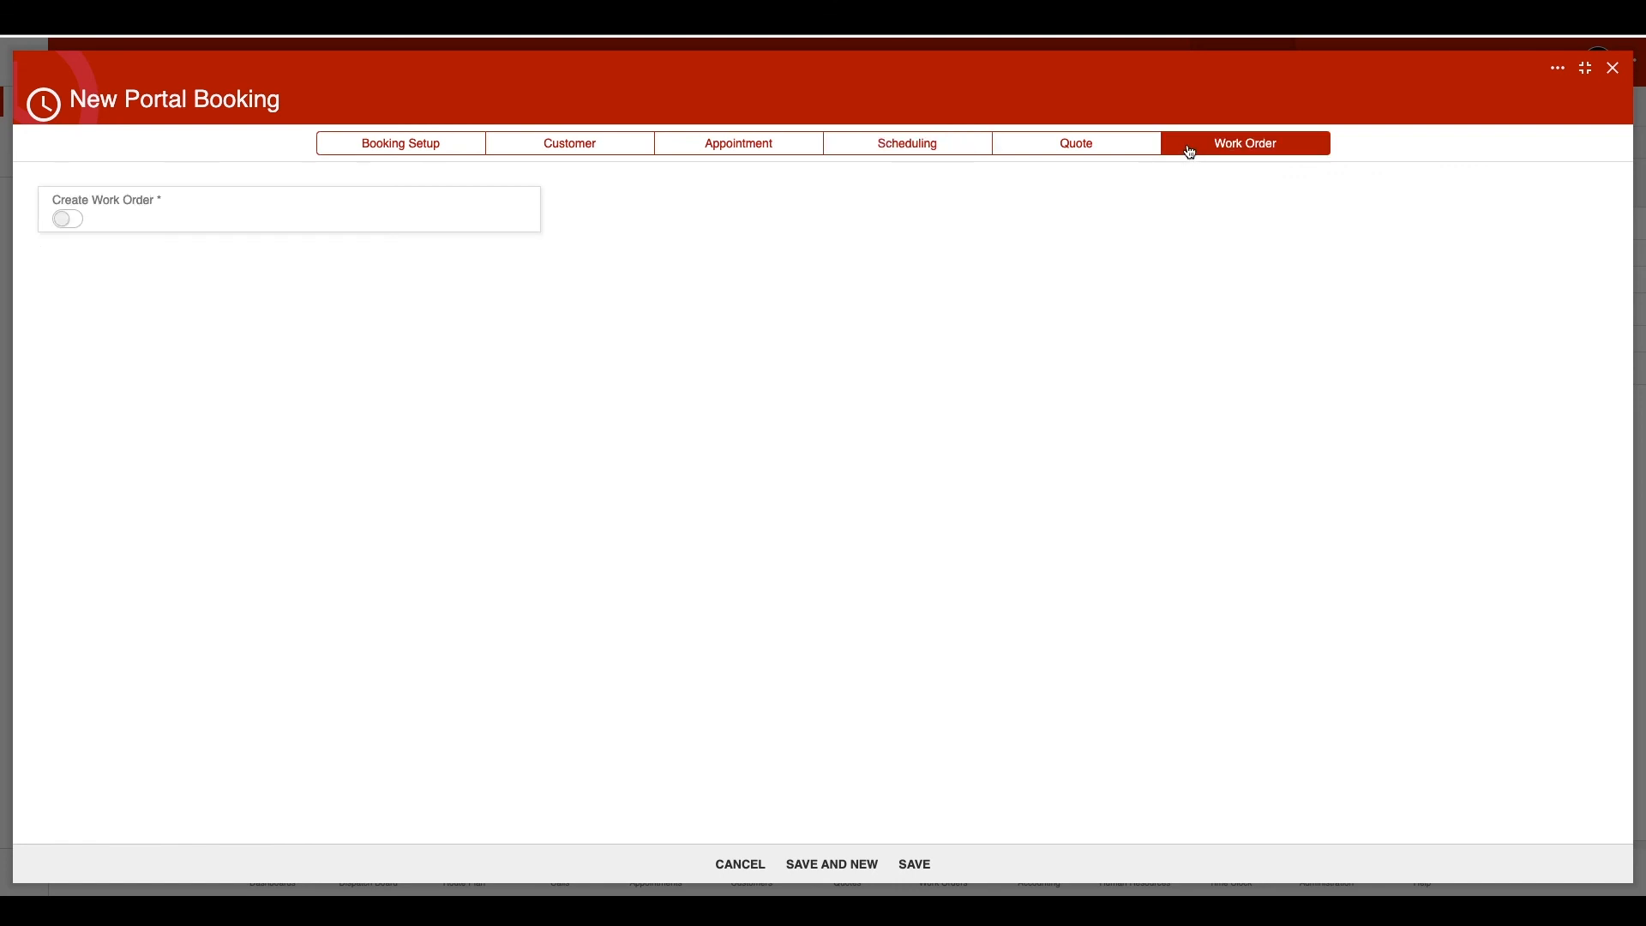
left_click(60, 218)
type("HVAC Inspection")
left_click(615, 418)
left_click(618, 632)
Set the work order's type to Service Call, its terms to COD and its item to Labor
left_click(1130, 219)
left_click(1130, 282)
left_click(1134, 264)
left_click(1107, 281)
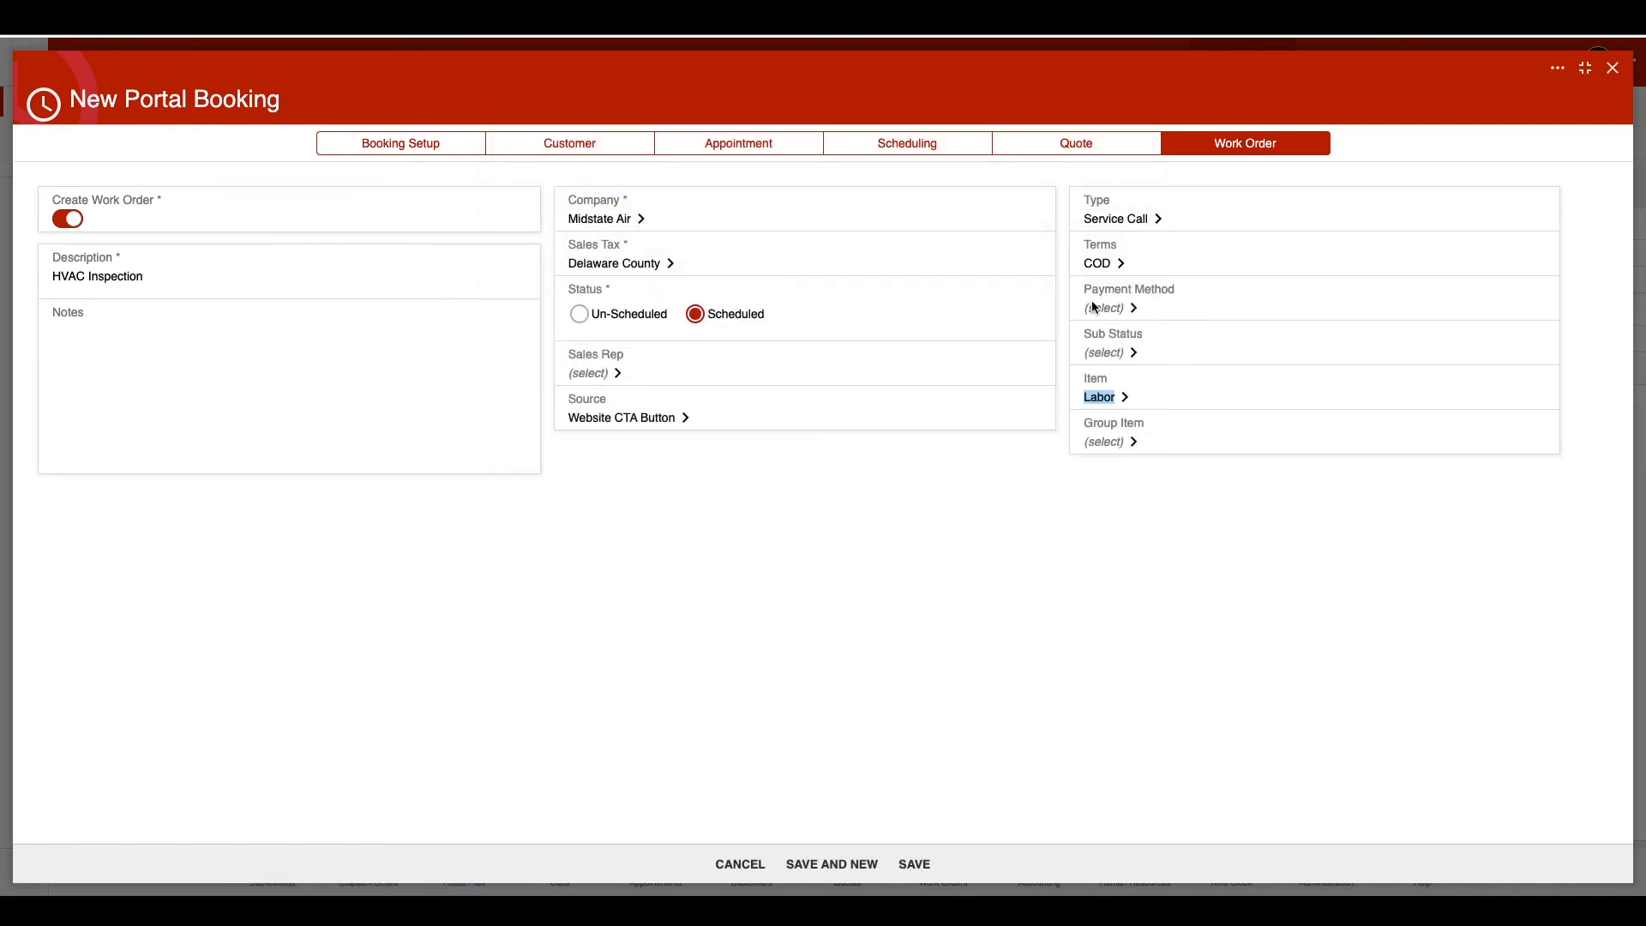
Save the HVAC Inspection portal booking and open the customer-facing page for booking a new job
left_click(916, 864)
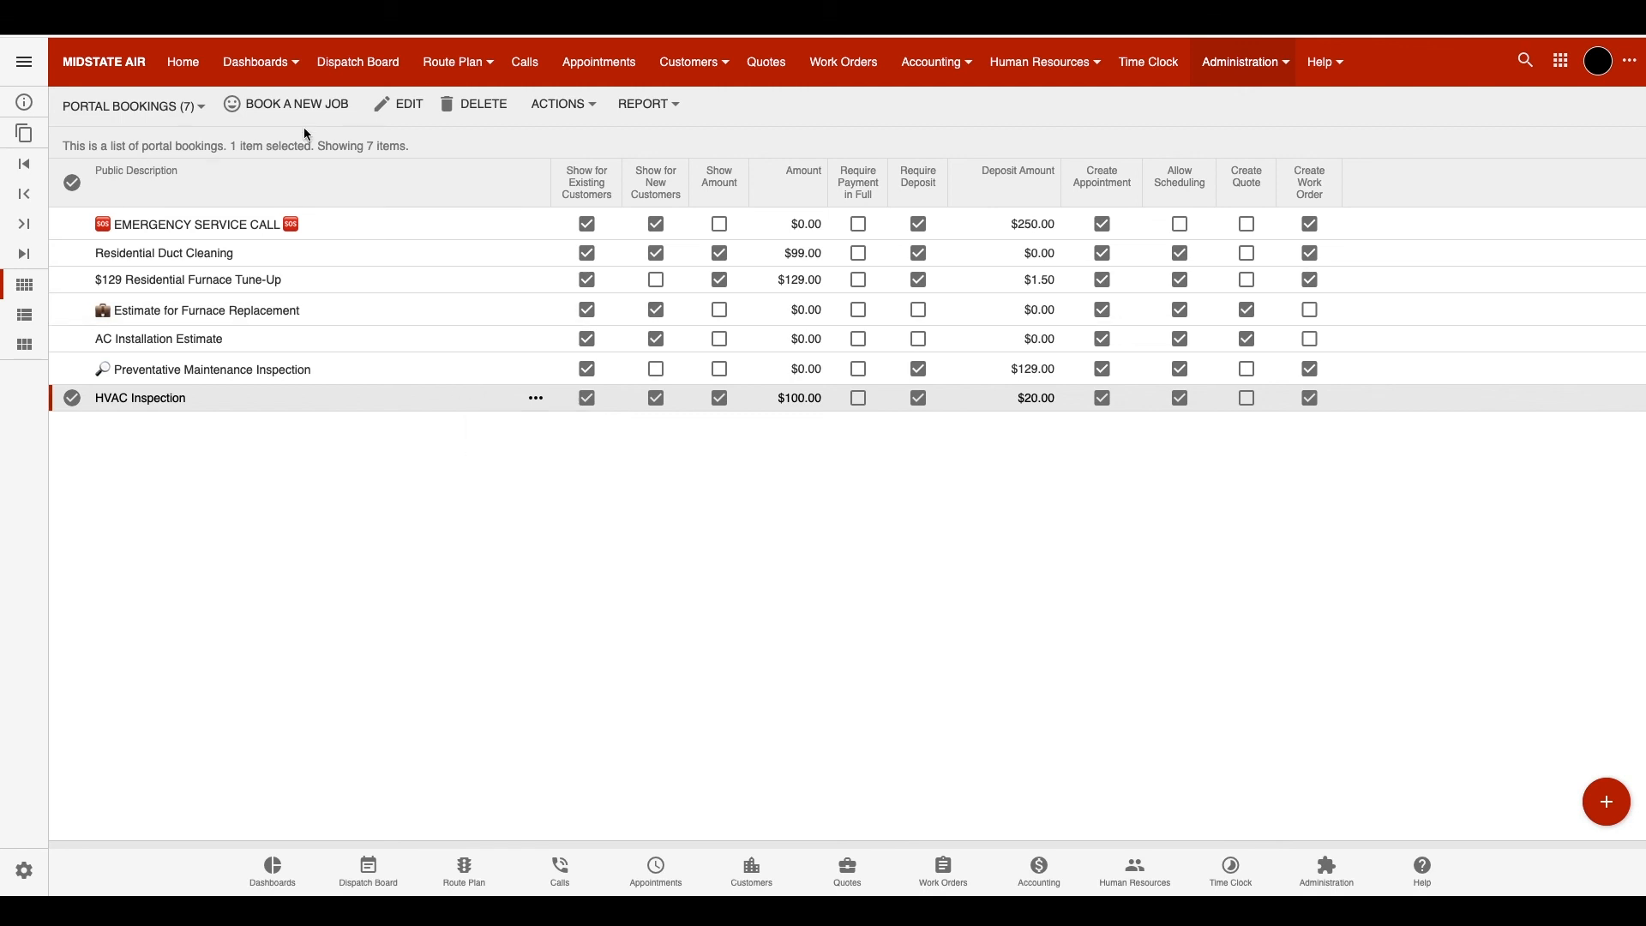
left_click(295, 103)
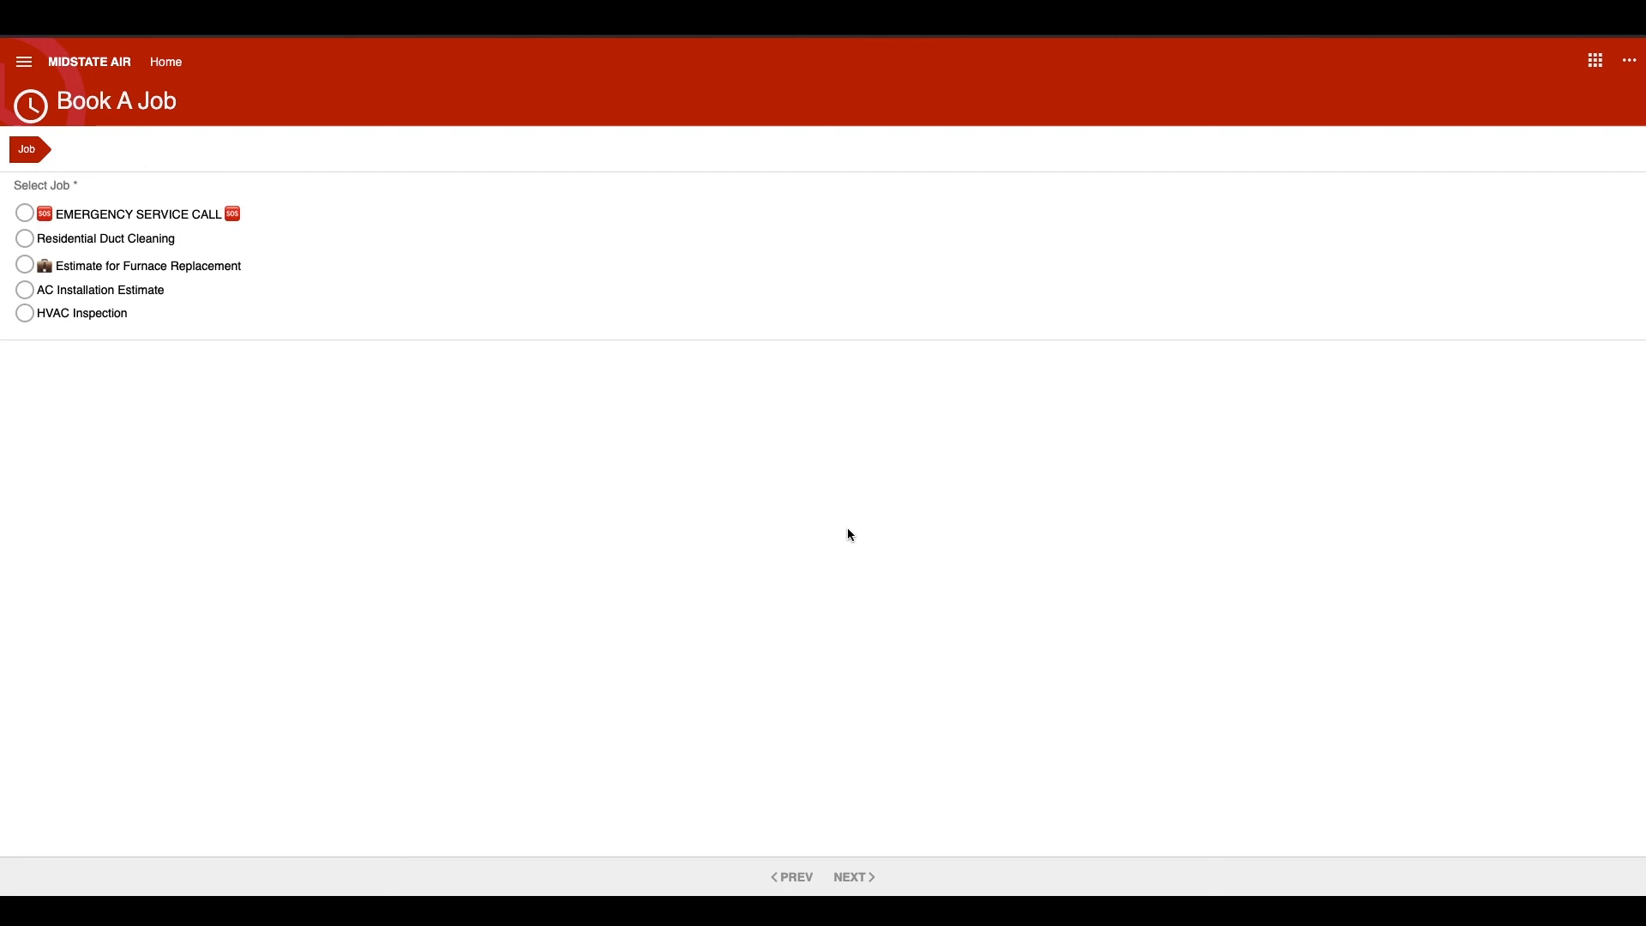